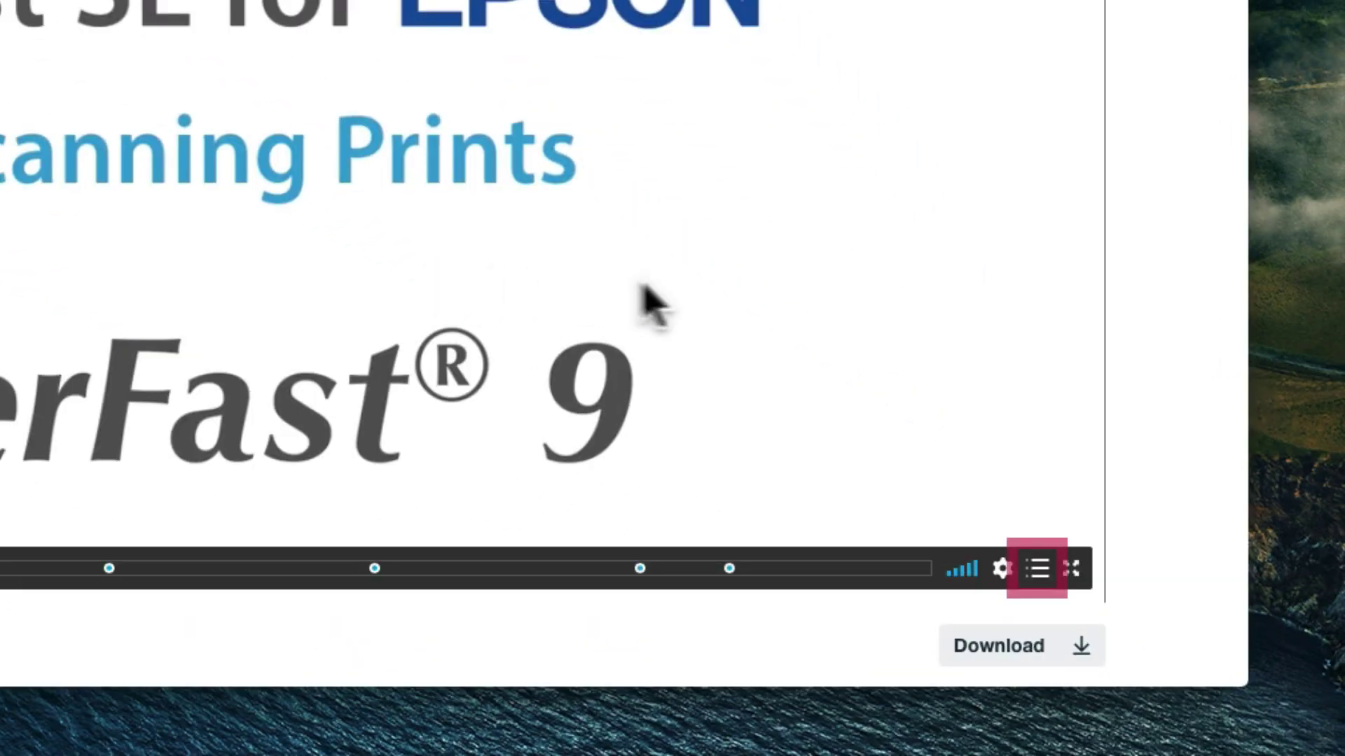
- Show the SilverFast tutorial video's chapter list and let the video keep playing
left_click(1041, 566)
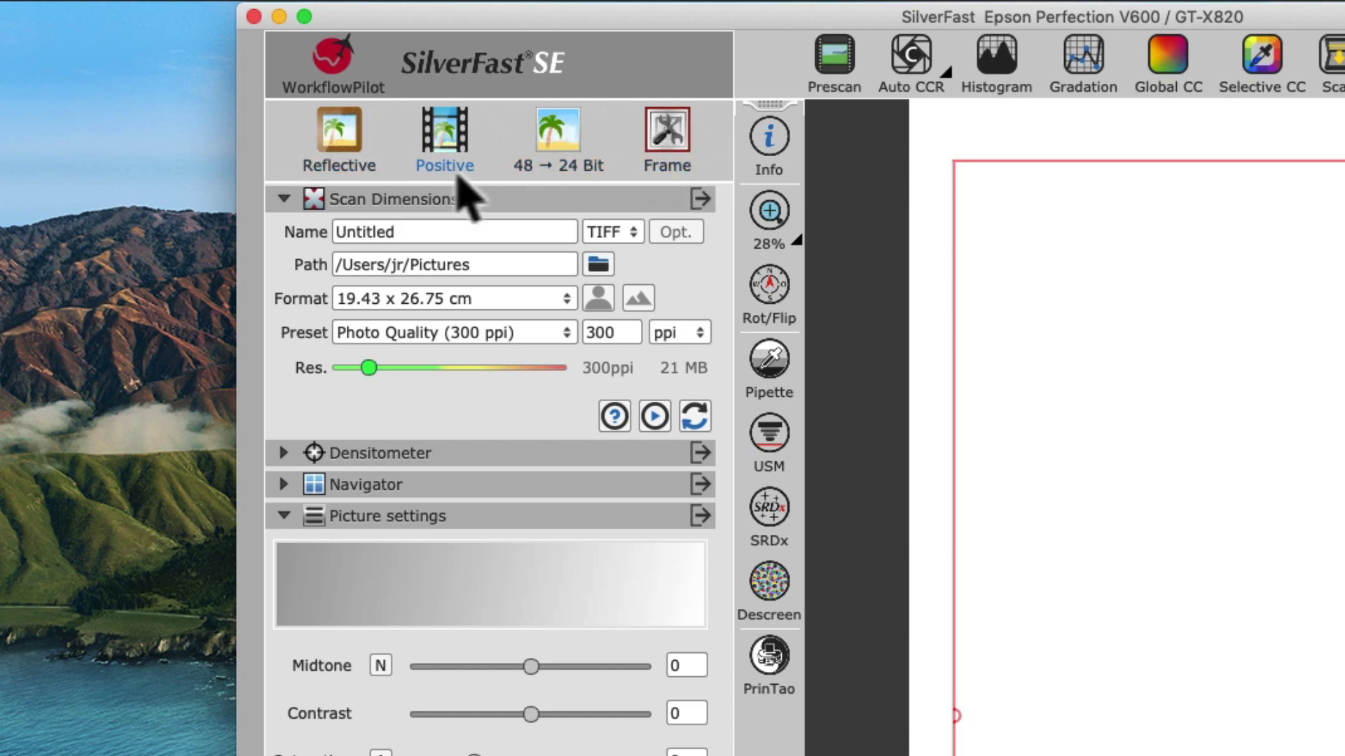
left_click(347, 143)
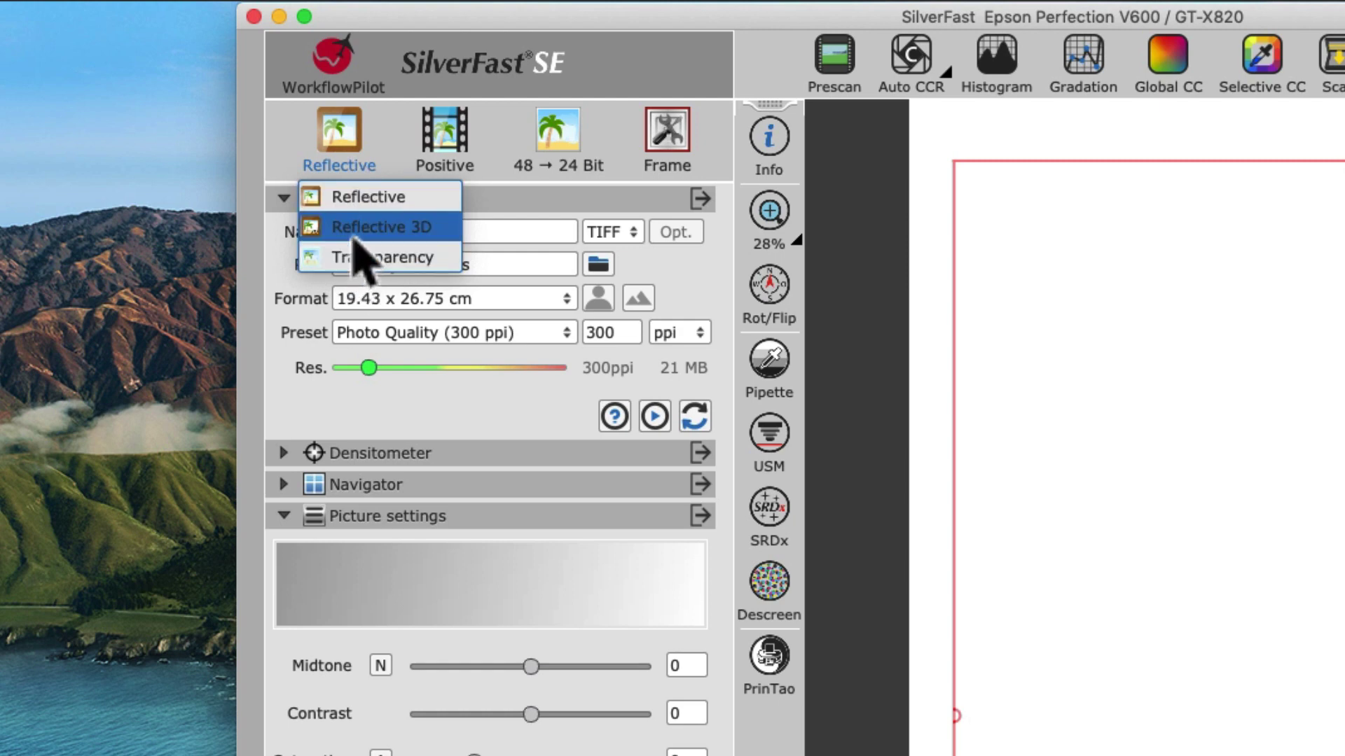
left_click(360, 209)
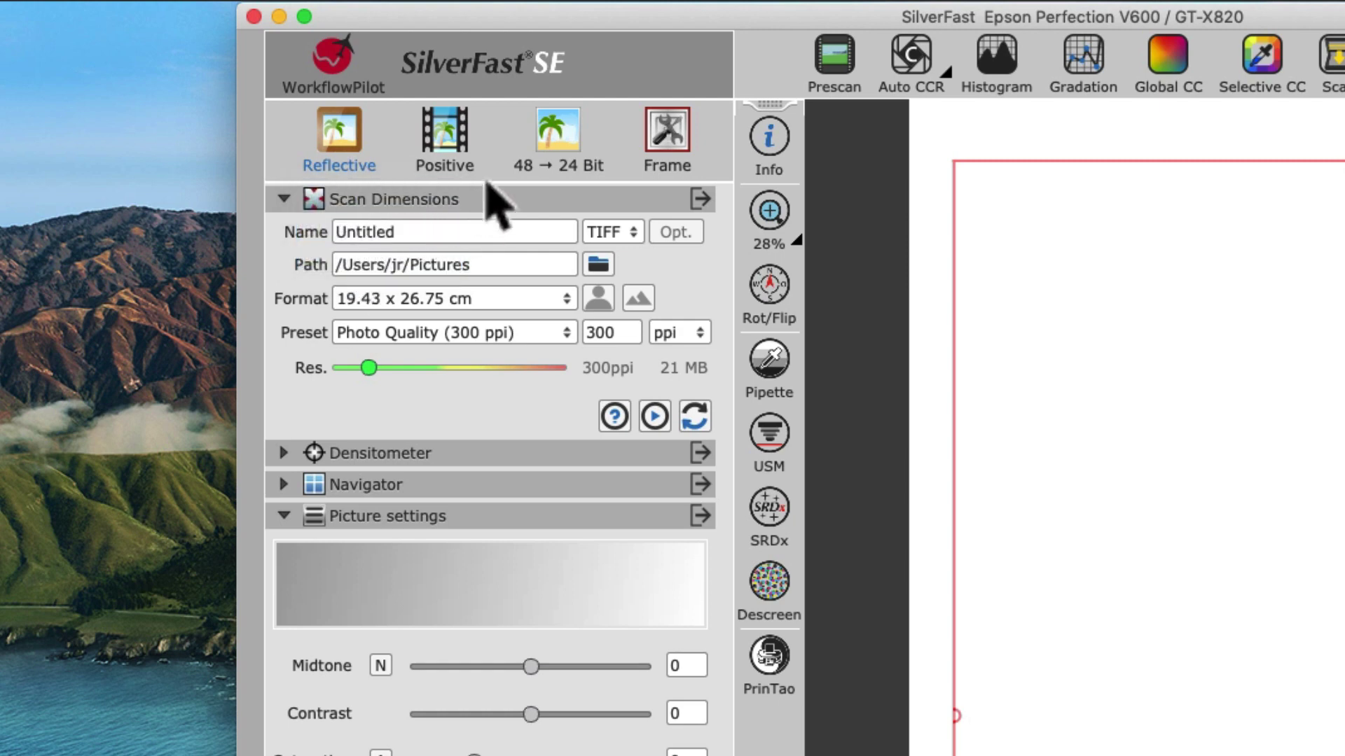
left_click(454, 148)
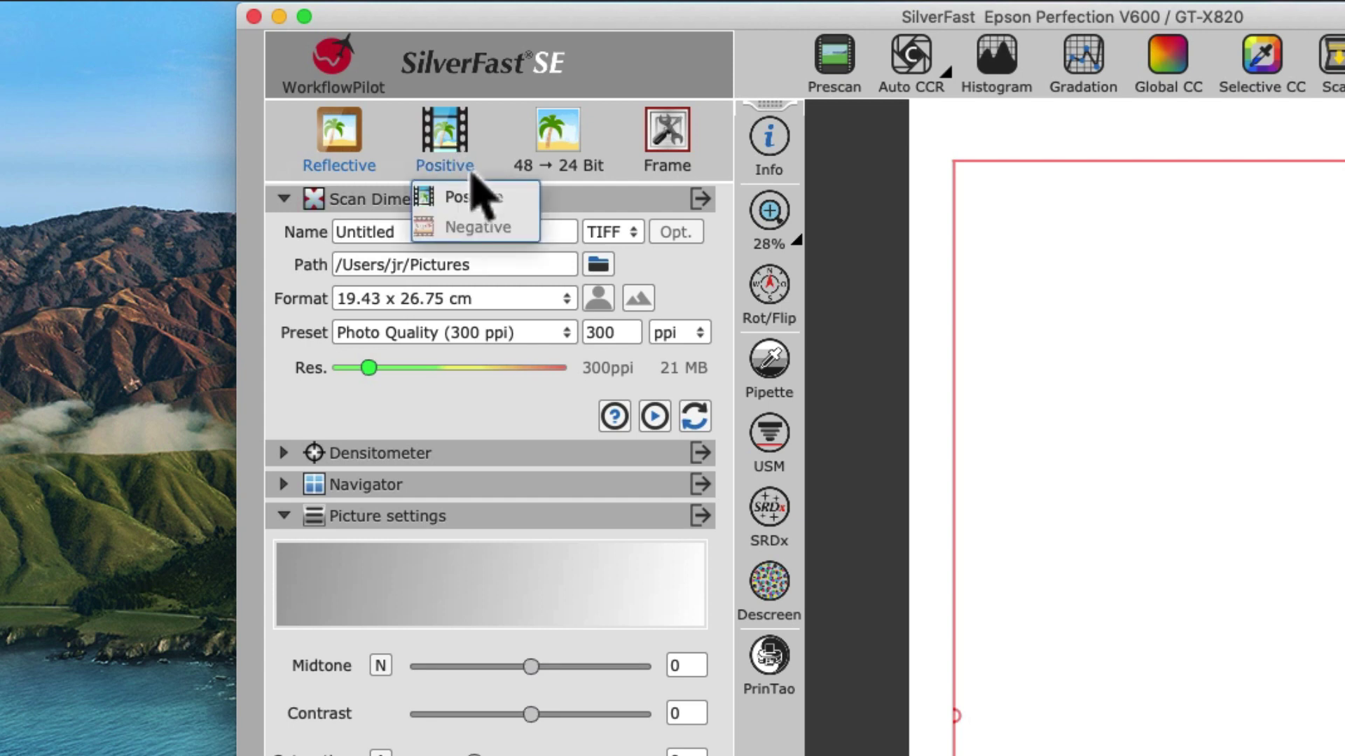
left_click(476, 204)
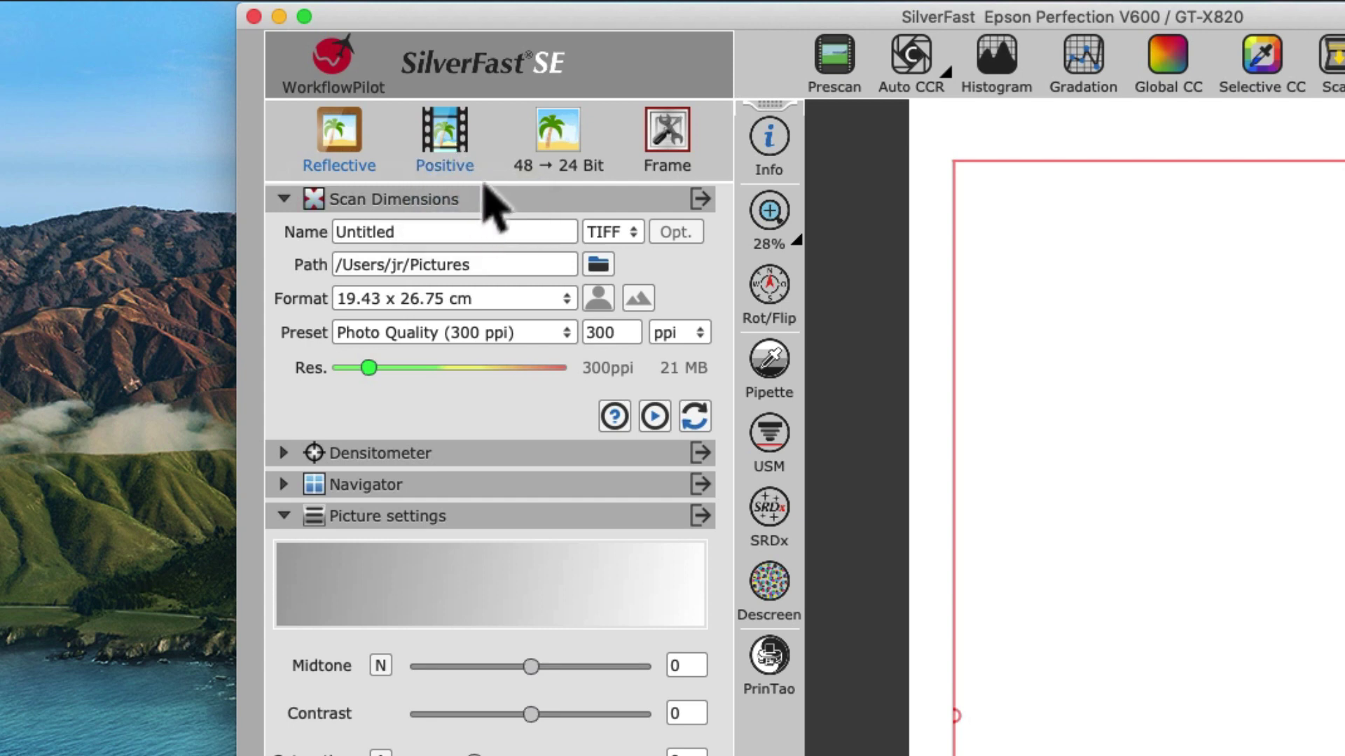
left_click(573, 151)
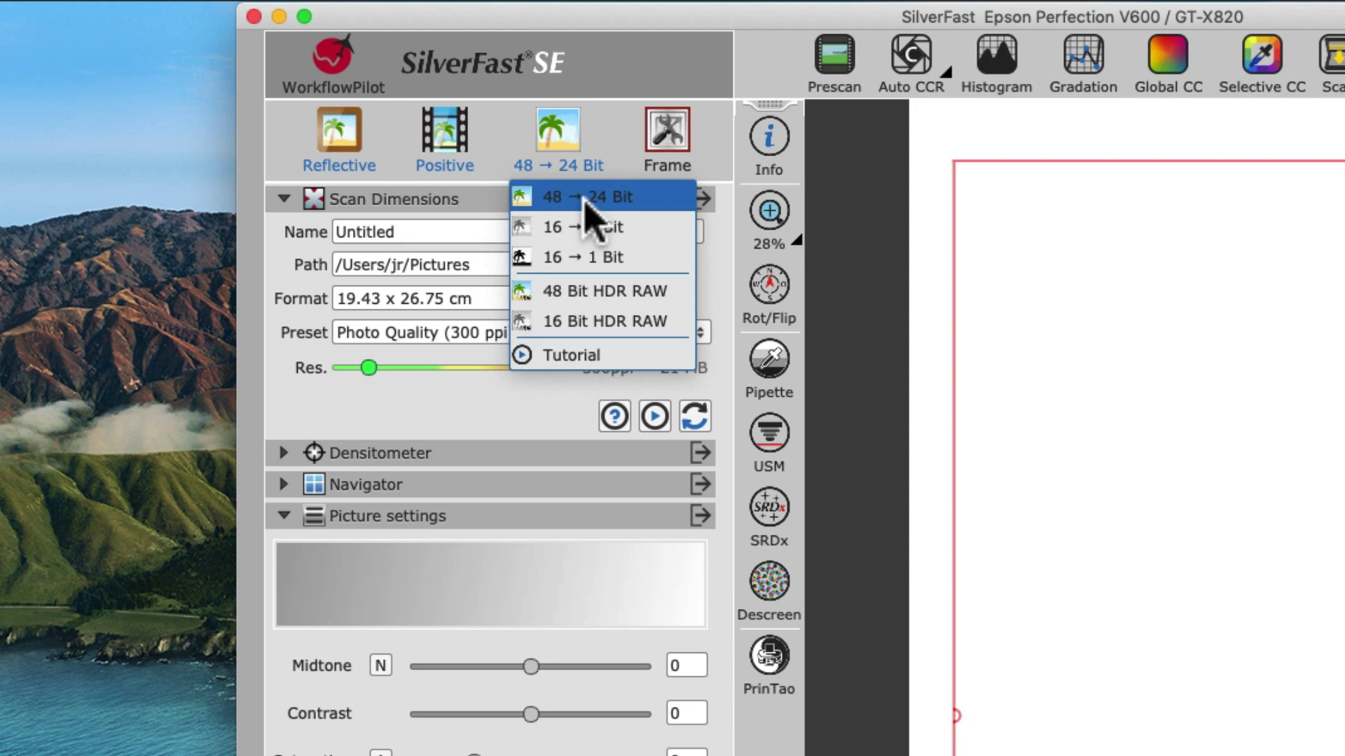
left_click(586, 199)
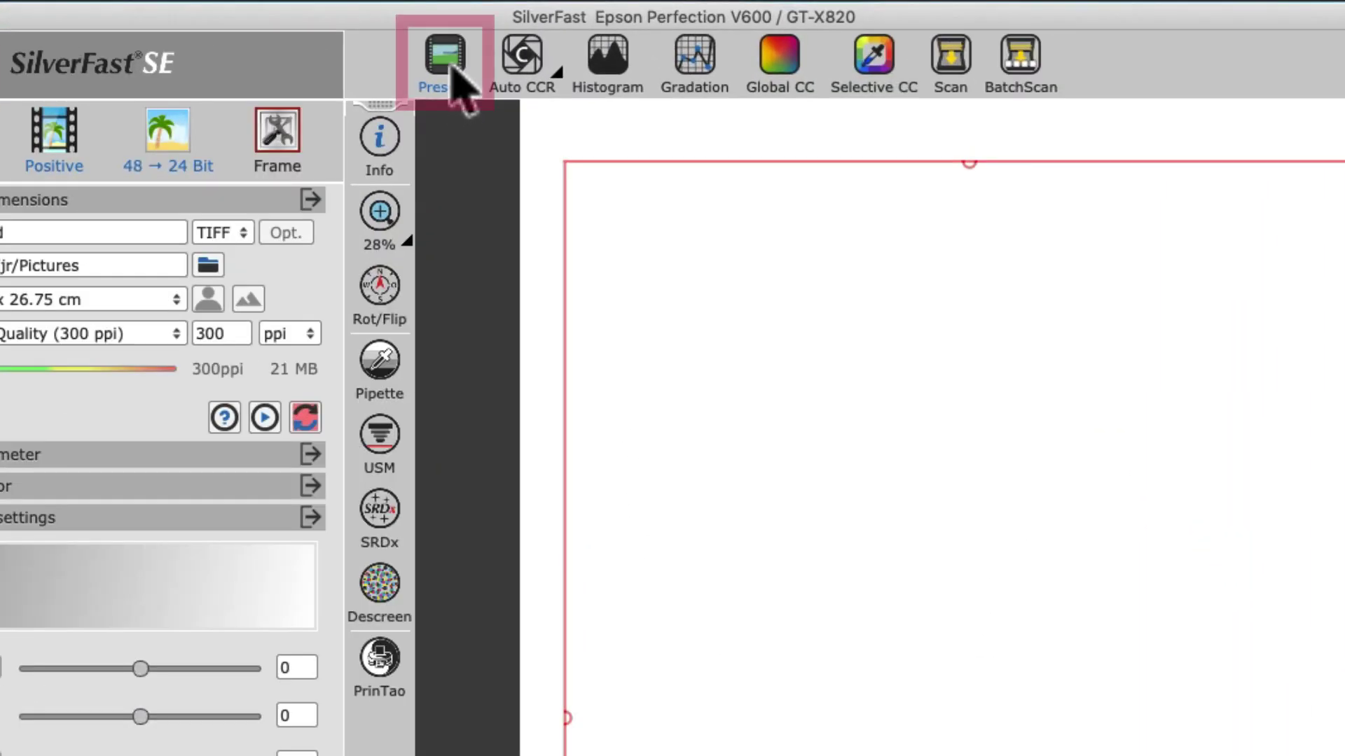
- Run a Prescan so the preview shows the donkey-ride print and its histogram
left_click(452, 70)
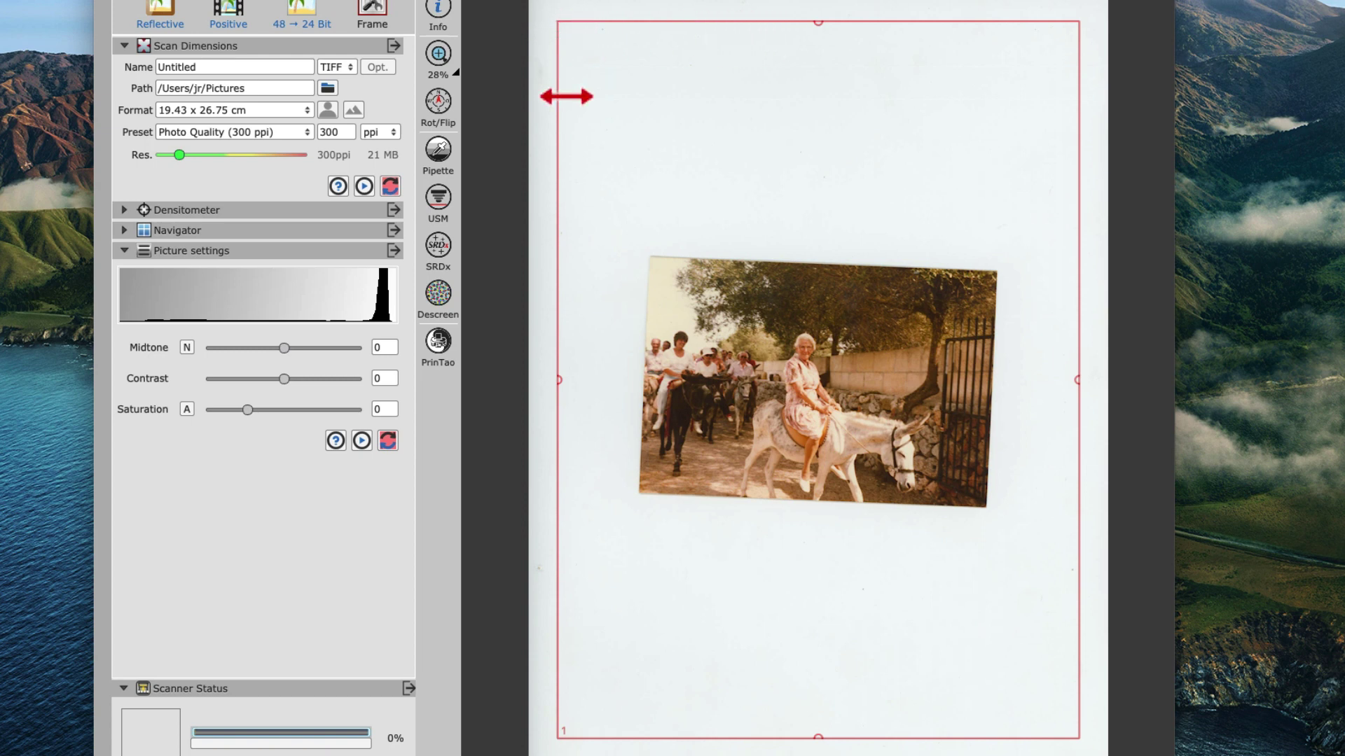
- Pull the red scan frame's left, top and right edges in to the donkey-ride photo
left_click_drag(567, 97, 646, 100)
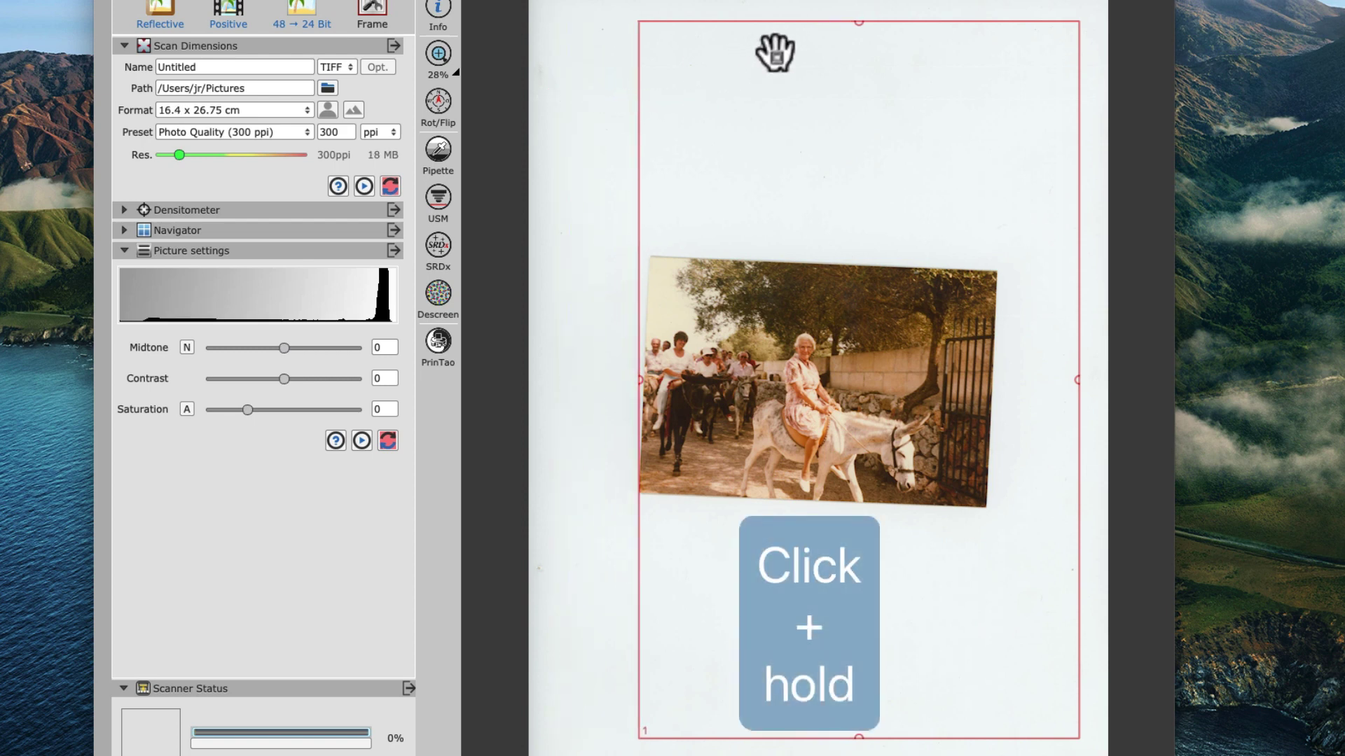
left_click_drag(812, 40, 810, 279)
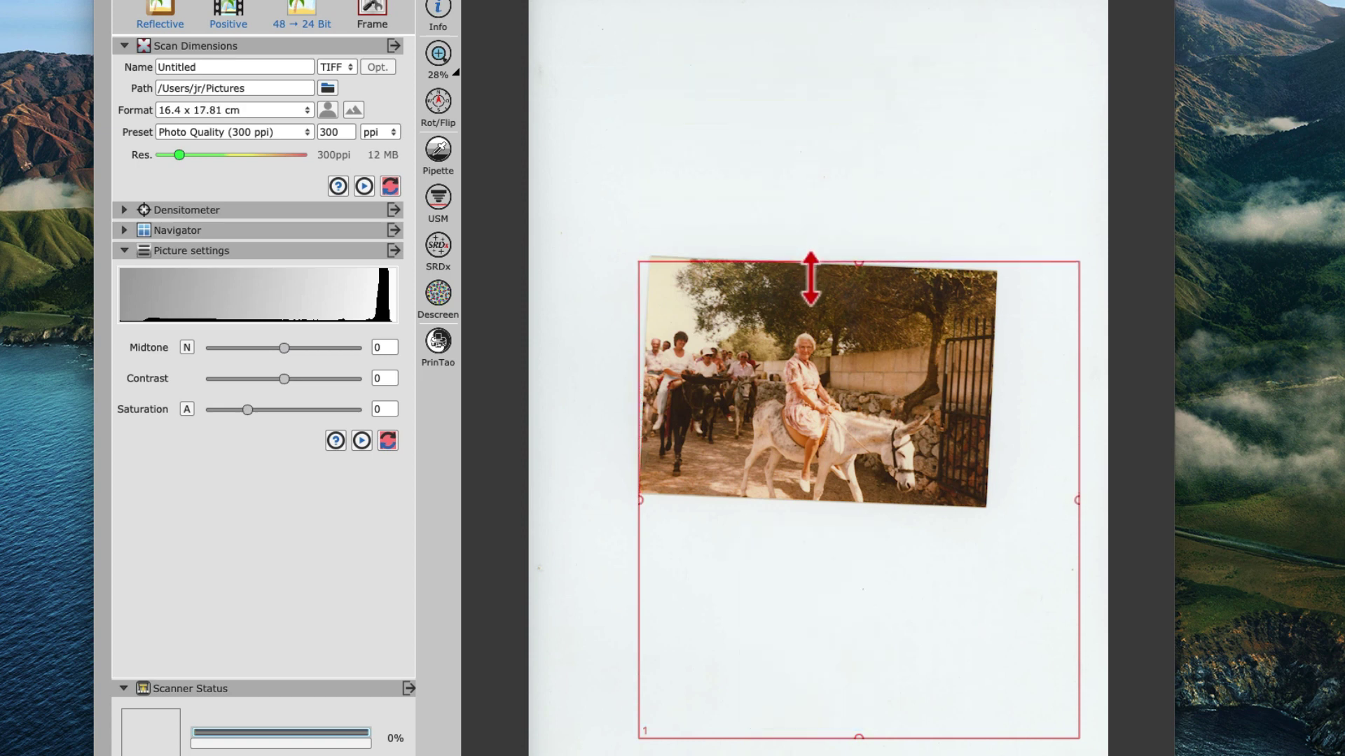
left_click_drag(1078, 397, 995, 399)
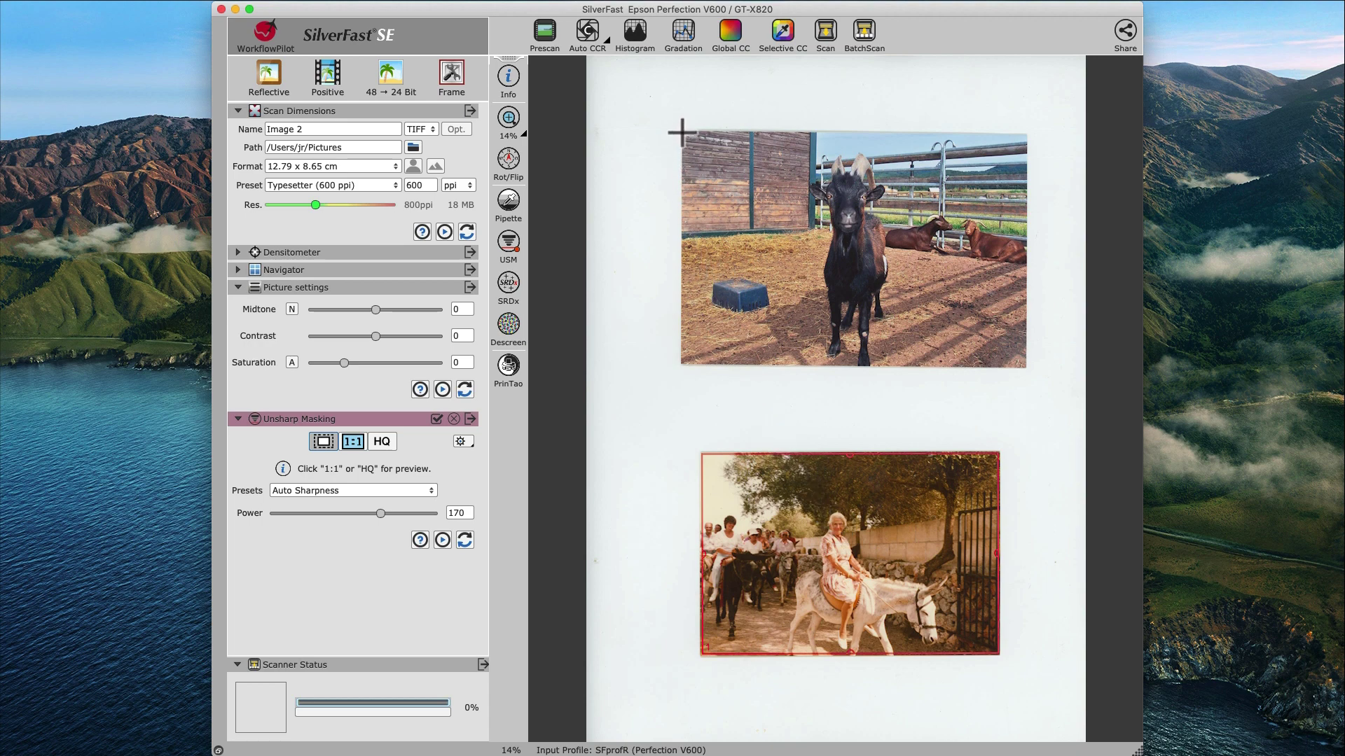
- Draw a frame around the goat photo, trim its top and bottom edges, then reselect it
left_click_drag(681, 131, 1027, 367)
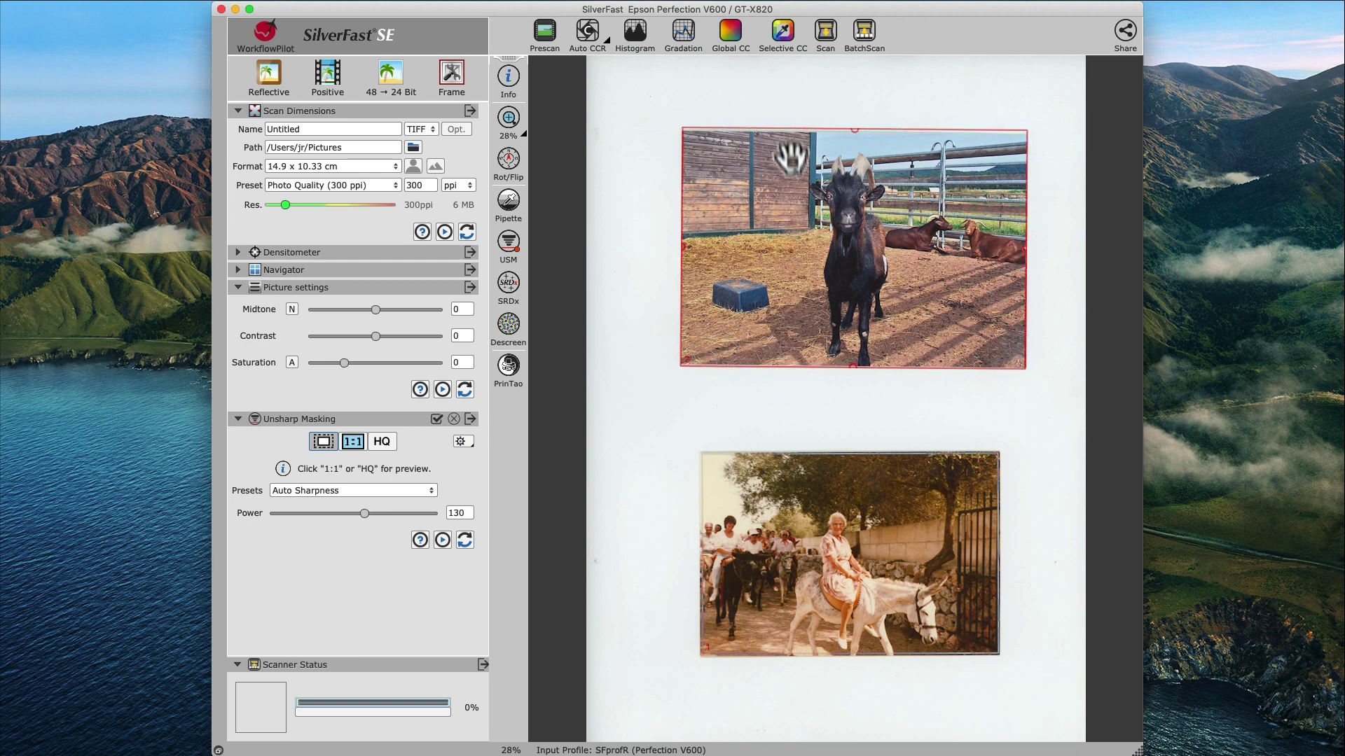
left_click_drag(803, 147, 803, 150)
left_click_drag(768, 375, 768, 372)
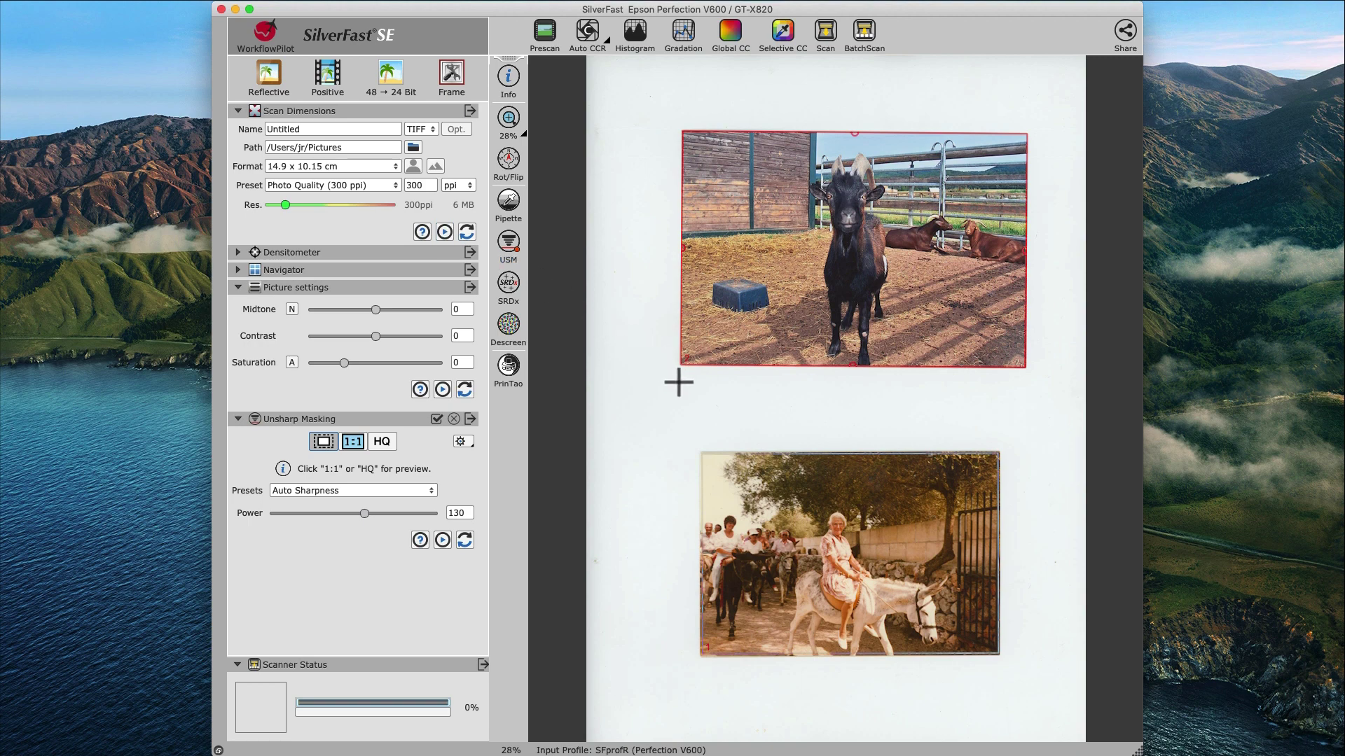
left_click(748, 487)
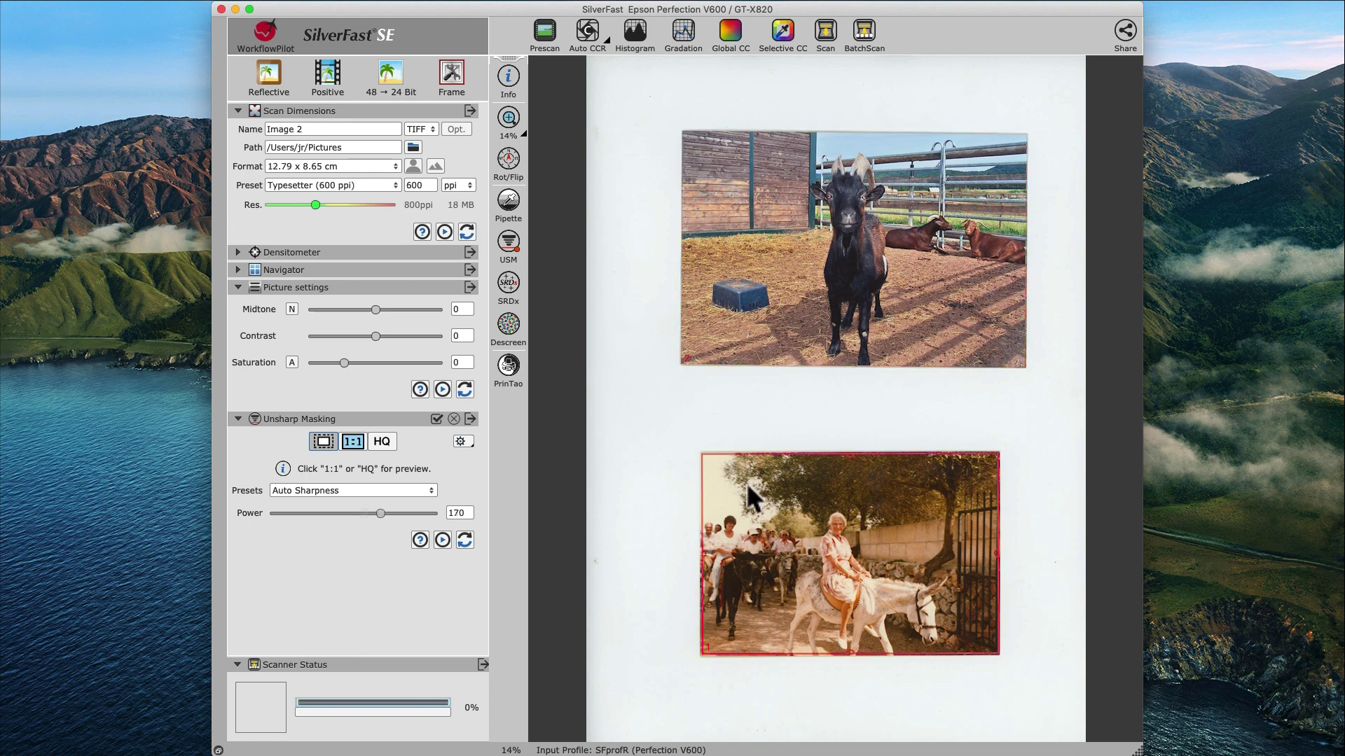
left_click(757, 344)
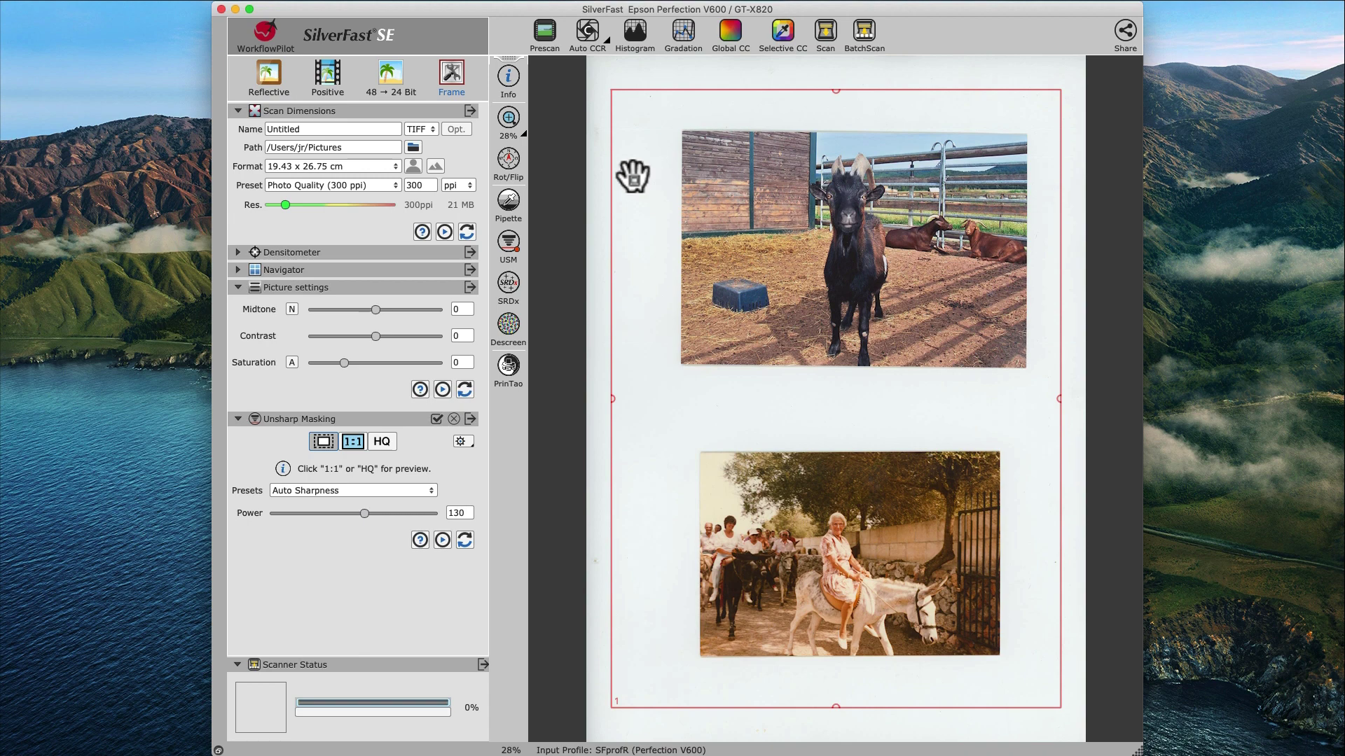
- Auto-detect frames with Frame > Find Frames > All frames, then select the goat frame
left_click(395, 62)
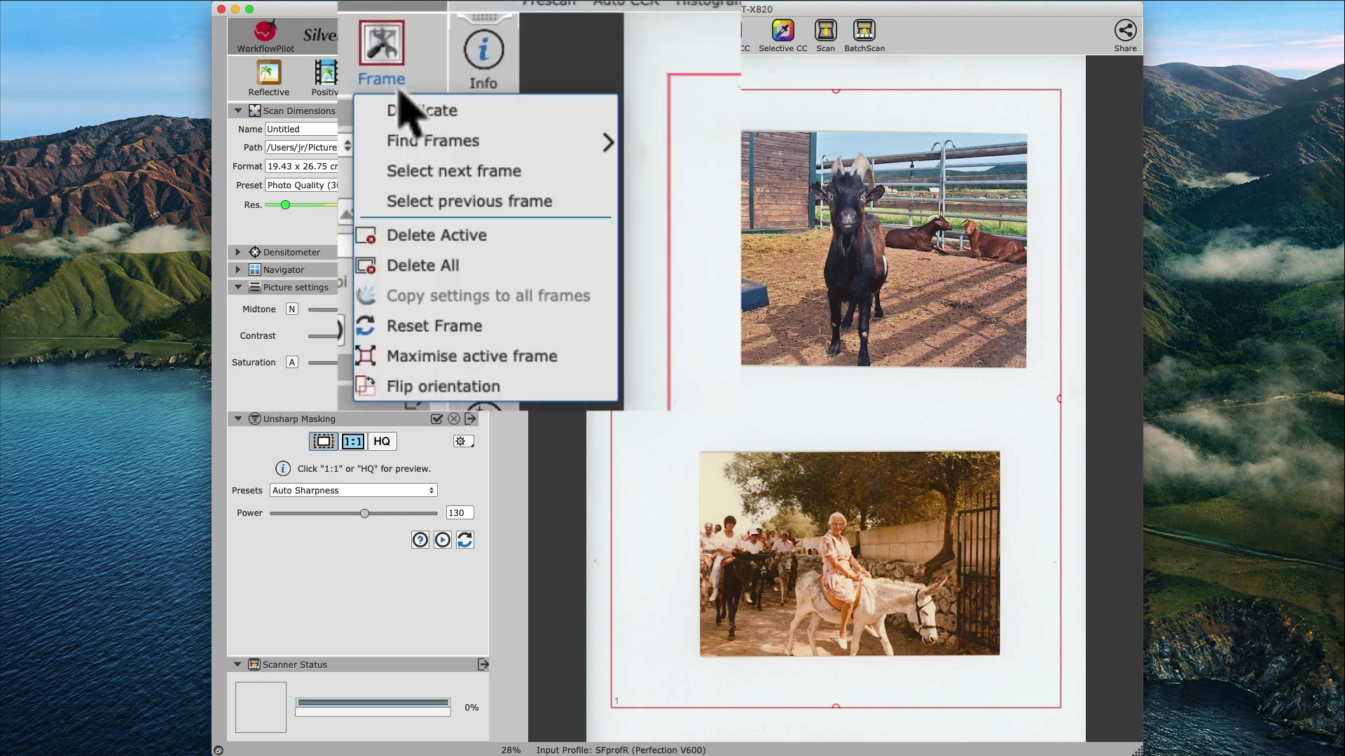
mouse_move(405, 141)
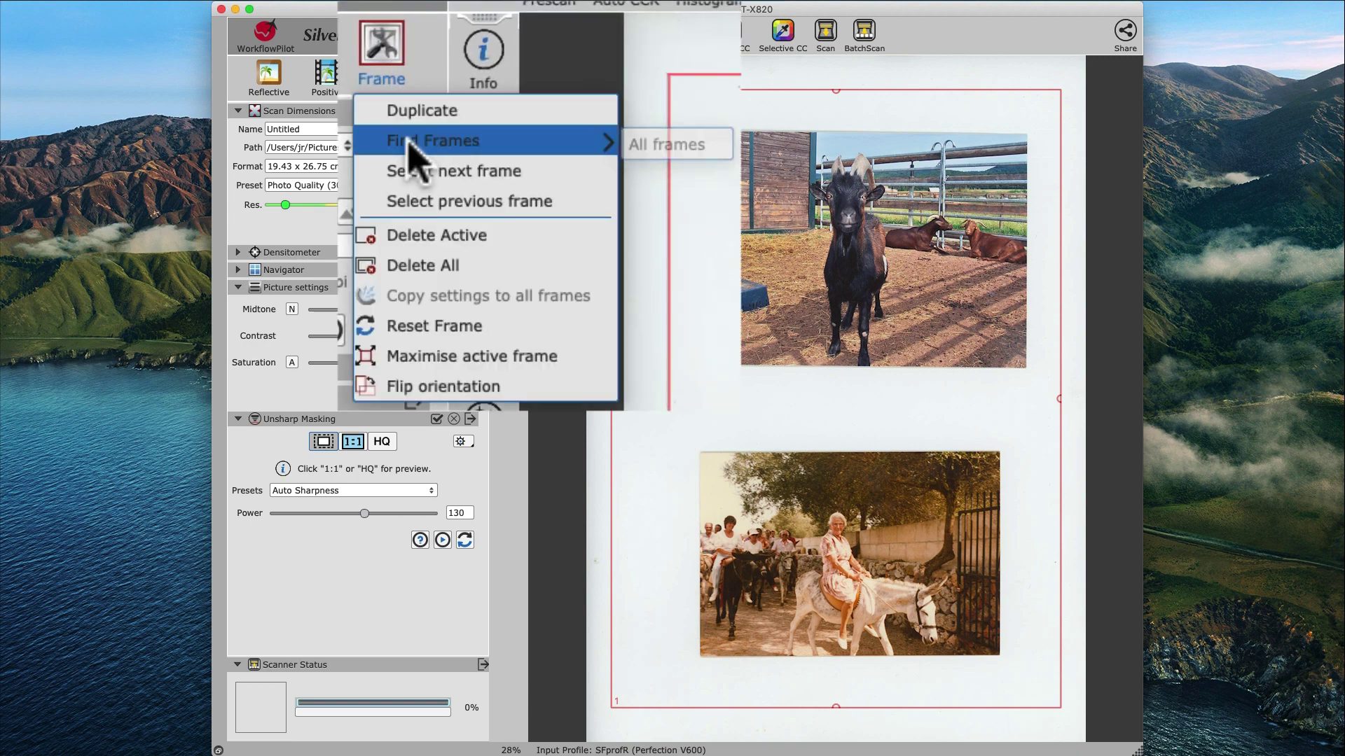
left_click(635, 155)
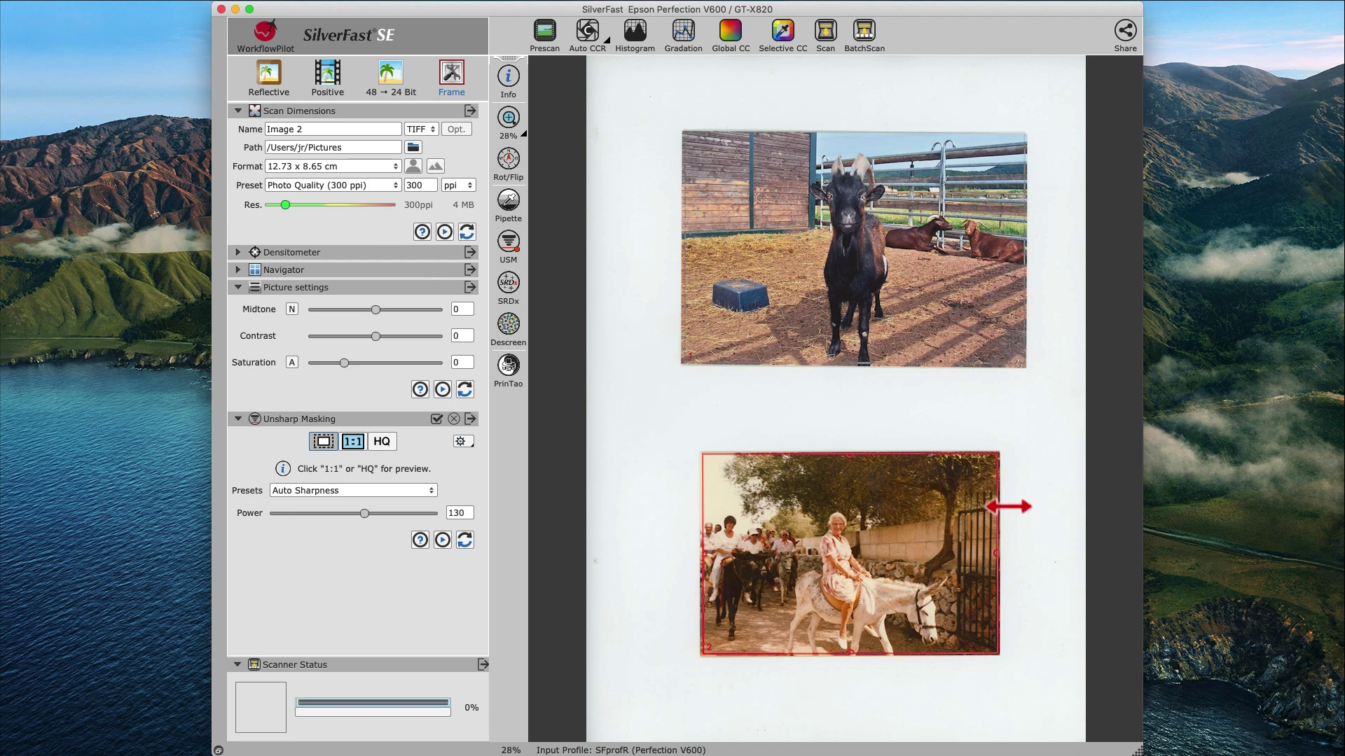
left_click(1009, 348)
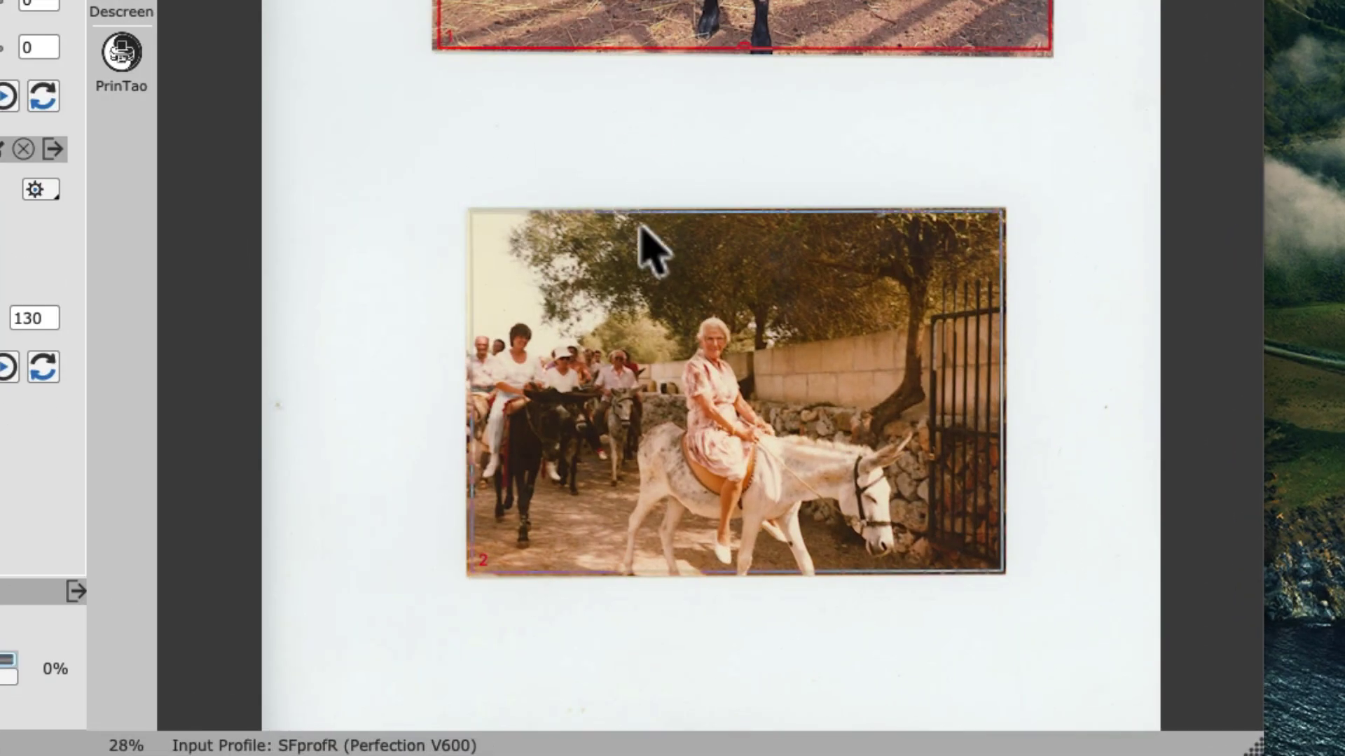
- Crop the donkey frame from its top-left corner and right edge to 8.66 x 6.89 cm
left_click(641, 231)
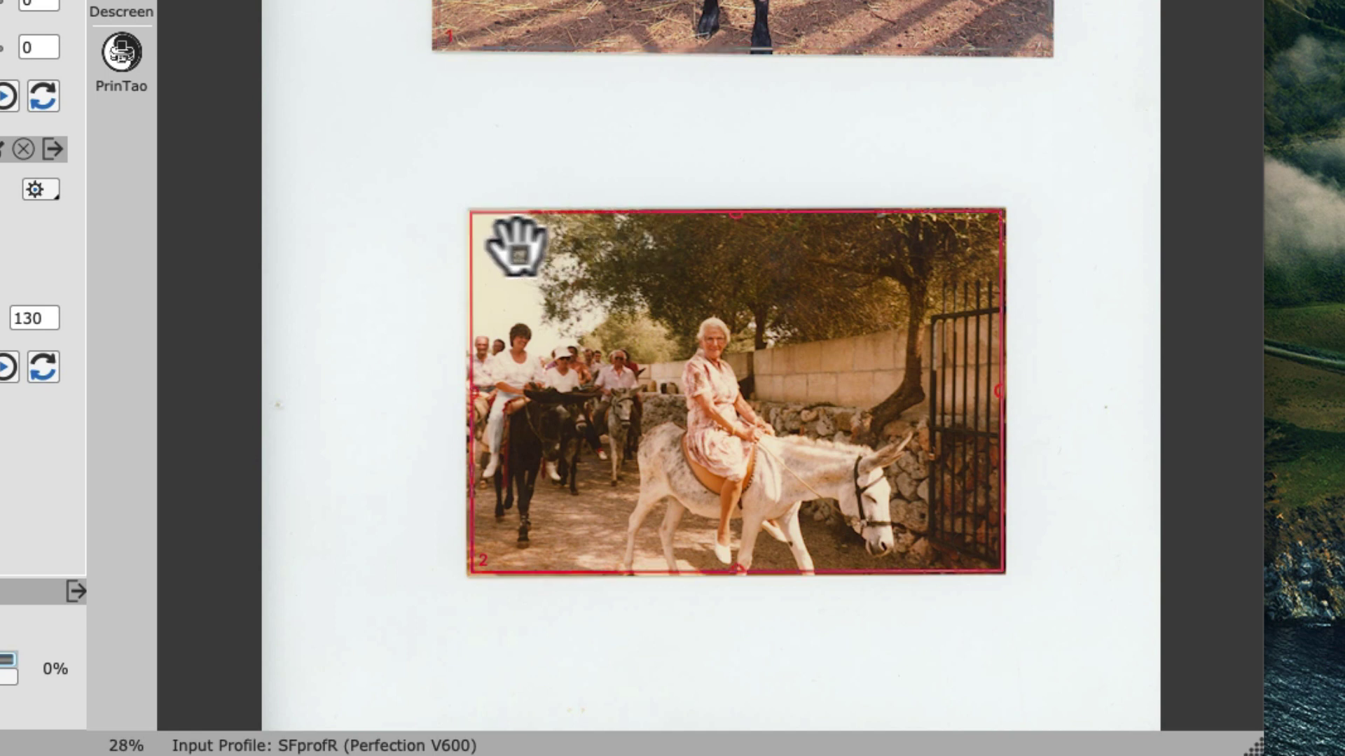
left_click_drag(486, 225, 590, 293)
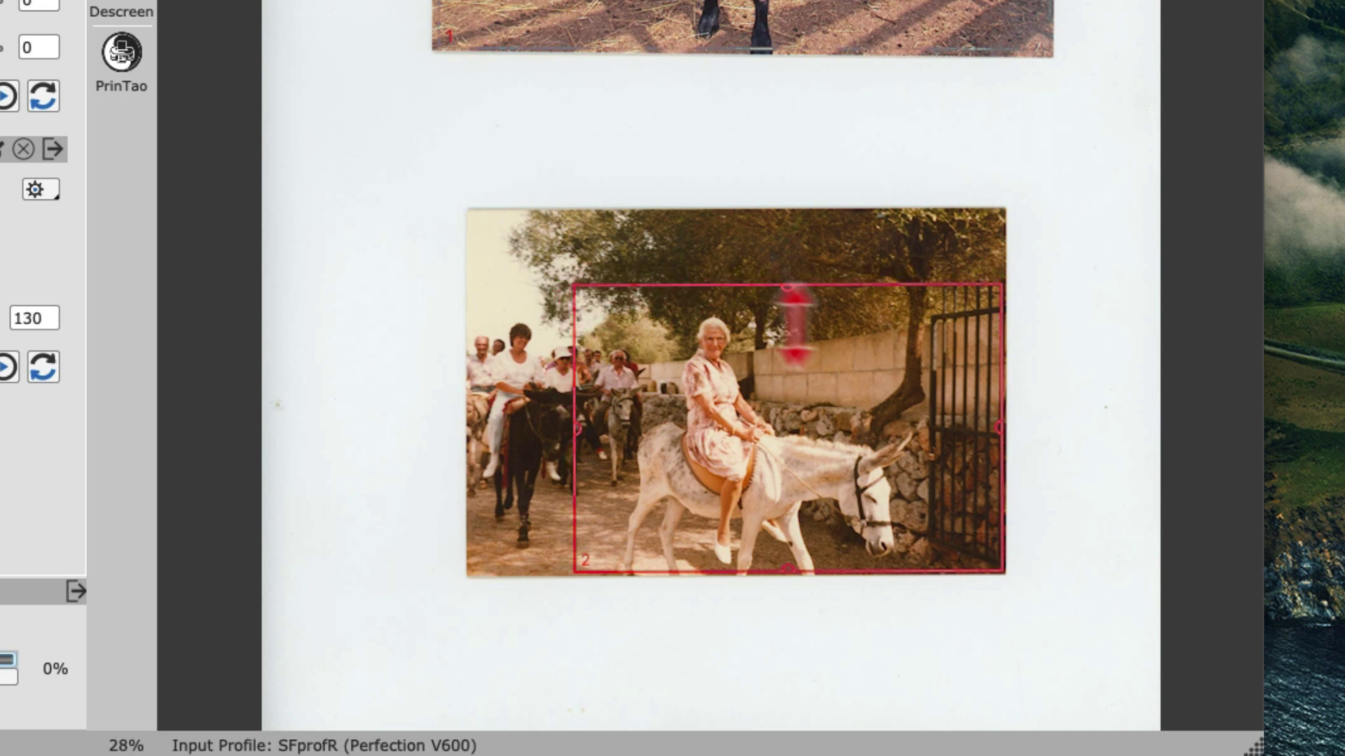
left_click_drag(1012, 367, 935, 376)
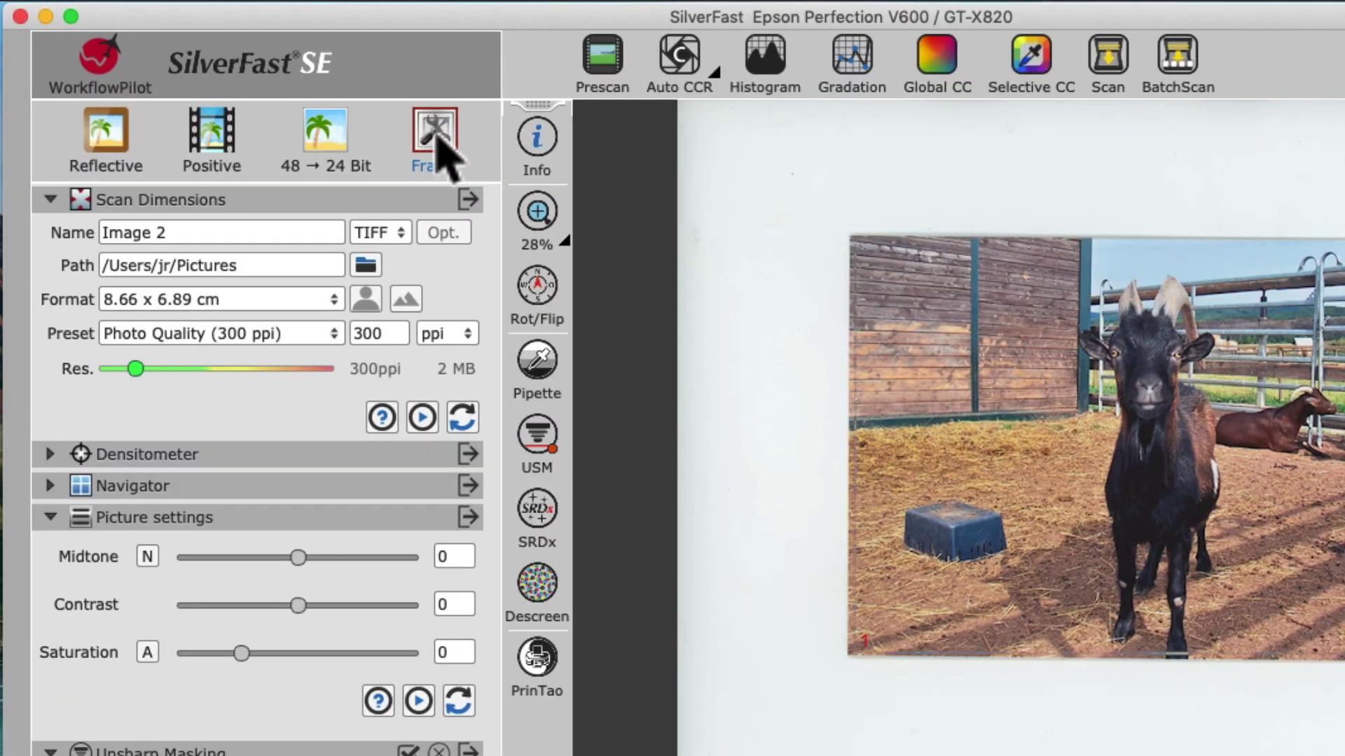
- Choose Select previous frame from the Frame menu to reactivate the goat frame
left_click(447, 100)
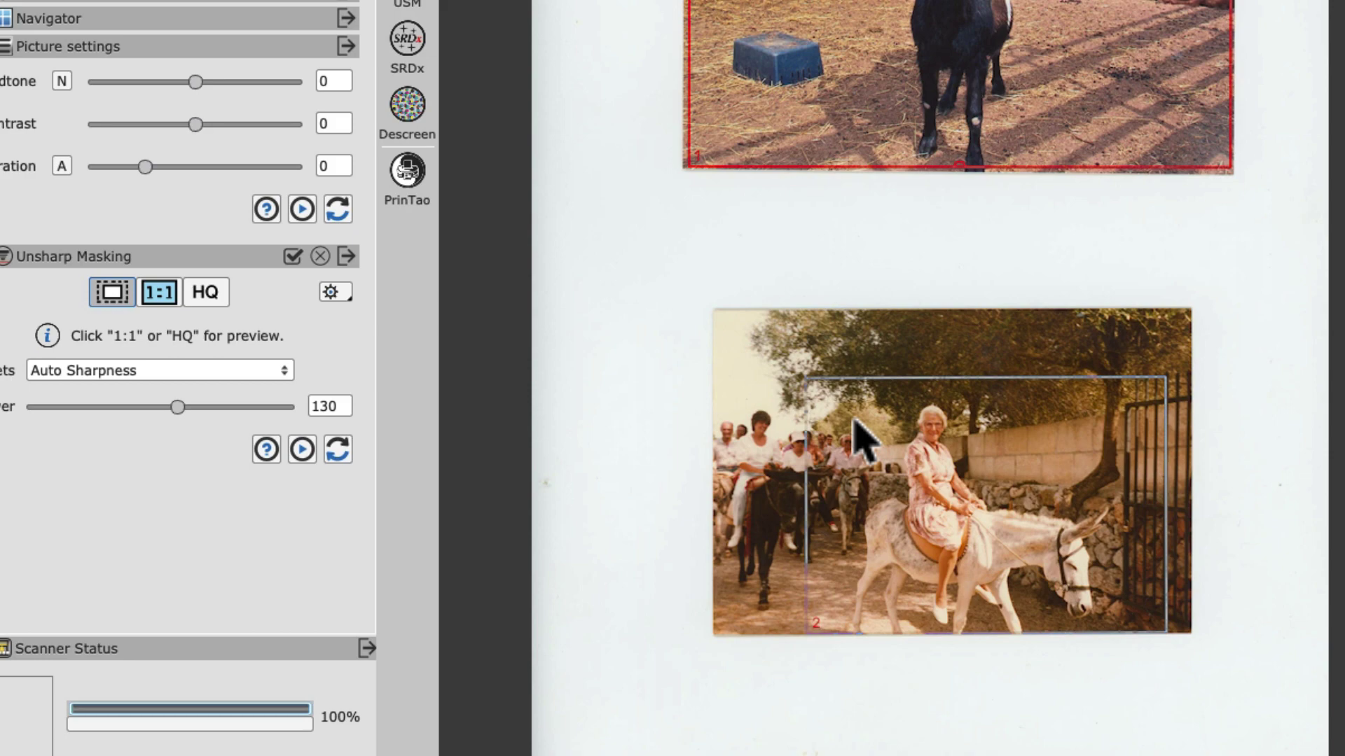
left_click(852, 418)
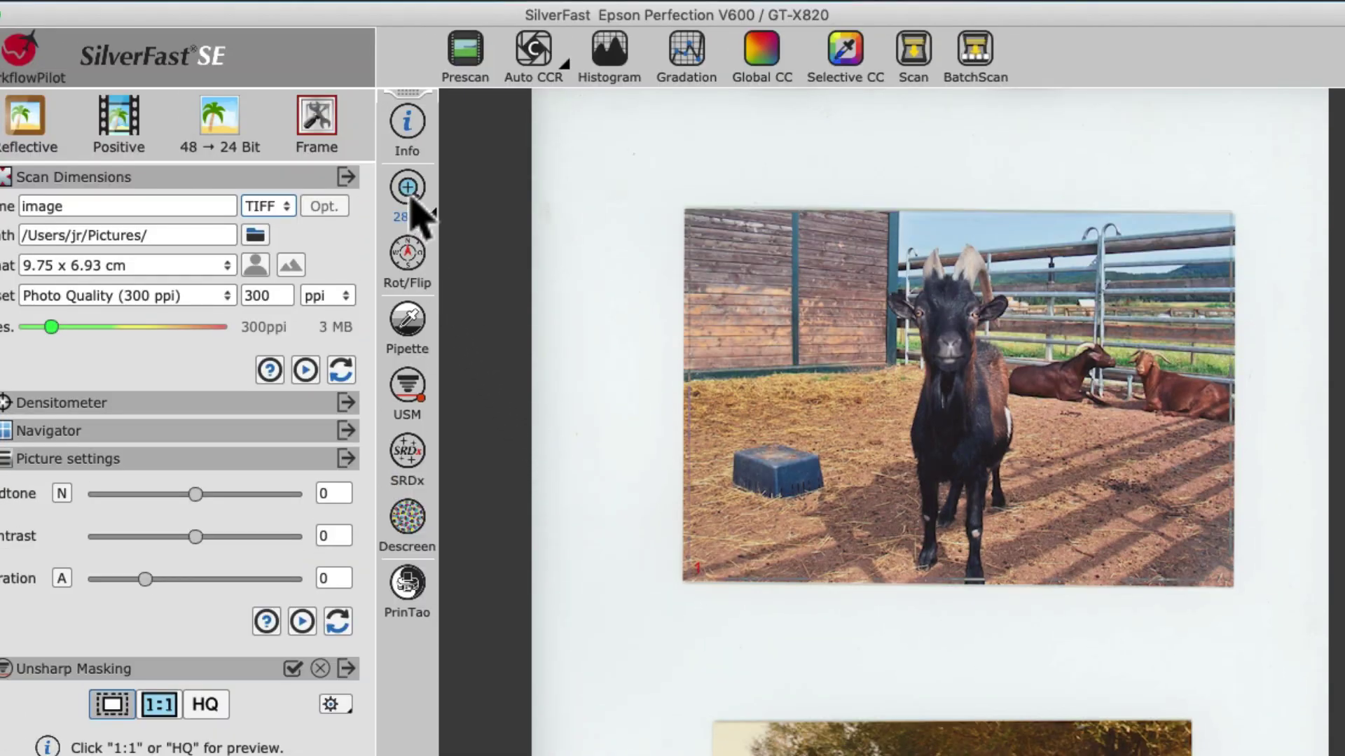
left_click(410, 199)
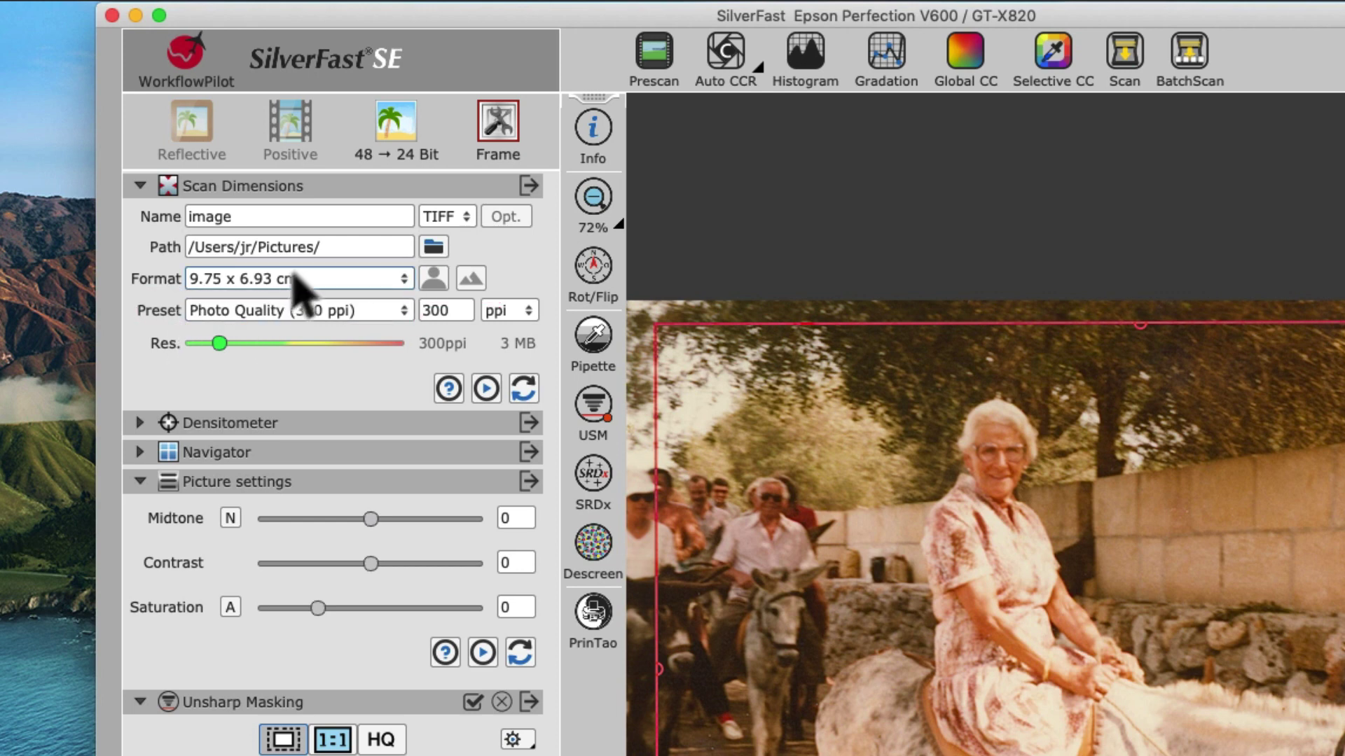
- Name the scan 'donkeytravelsinc' and set its file format to JPEG
left_click(273, 217)
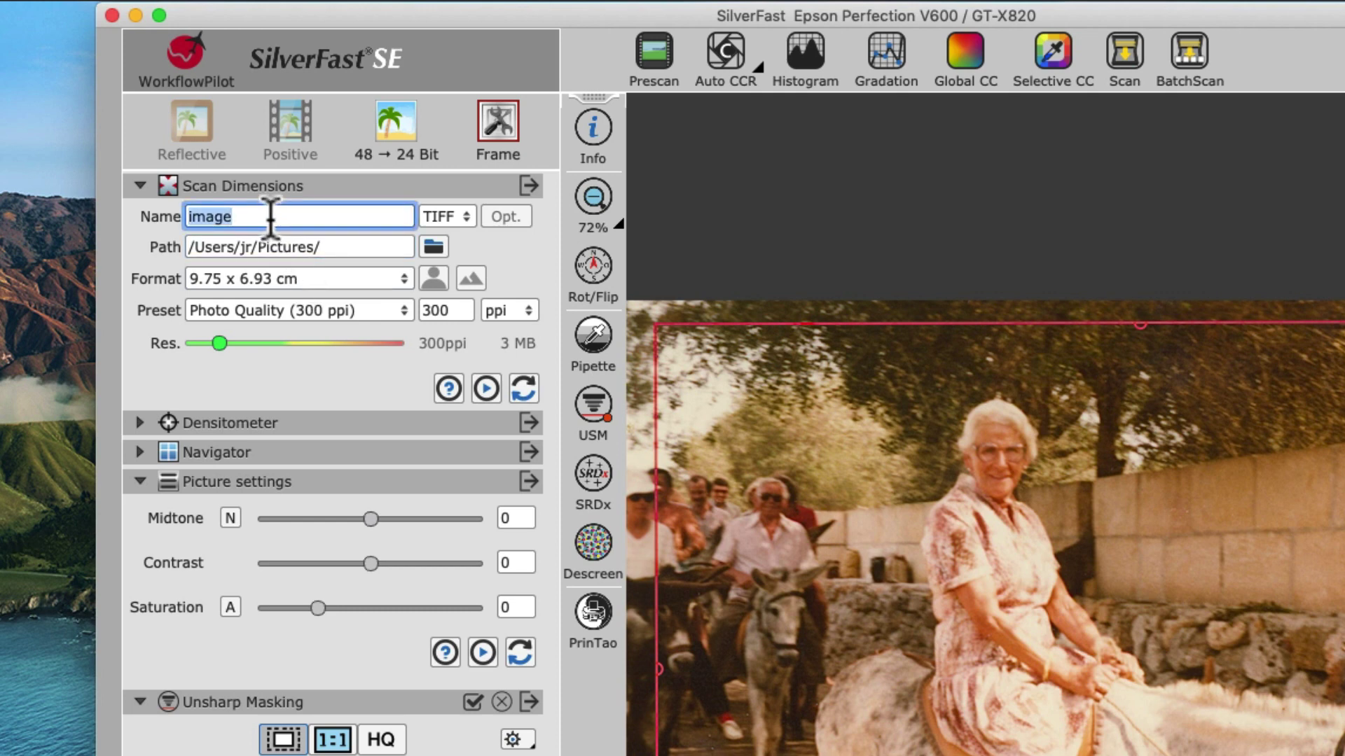
type("donkeytravels")
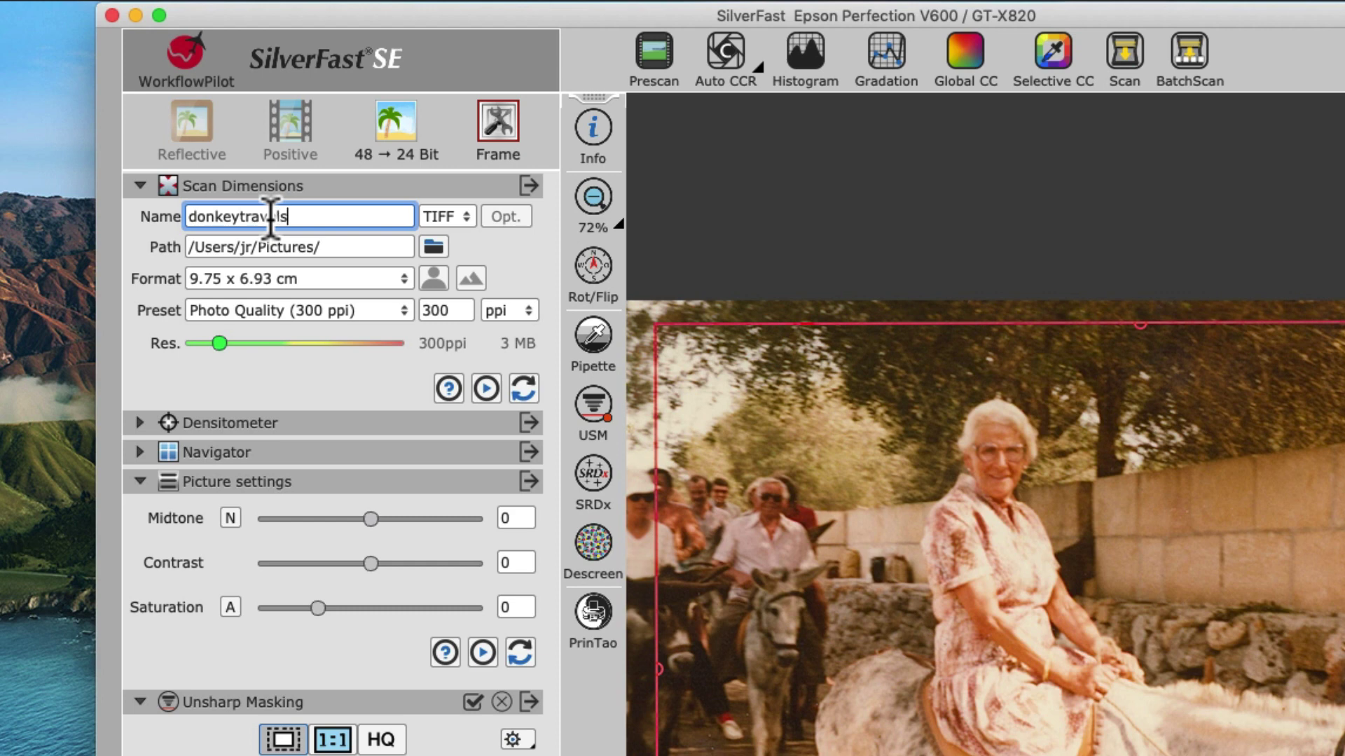
type("inc")
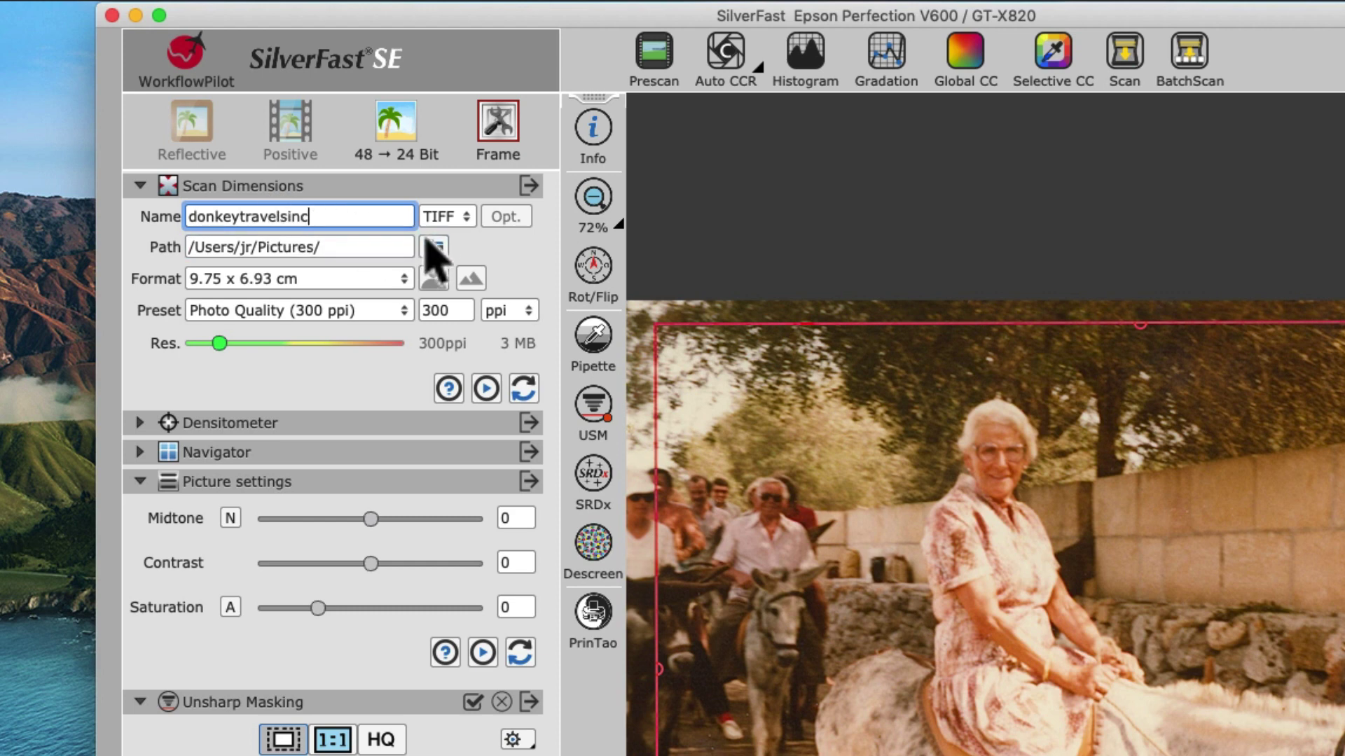
left_click(445, 221)
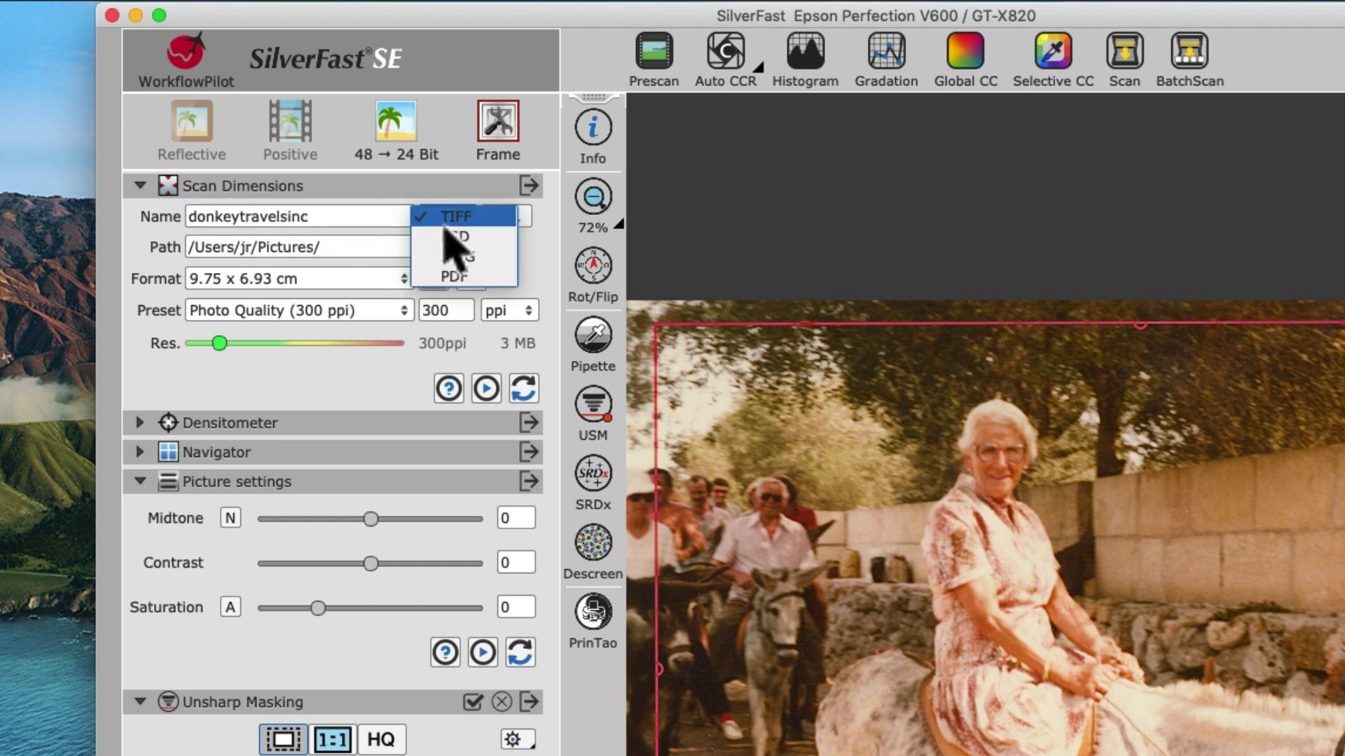
left_click(468, 258)
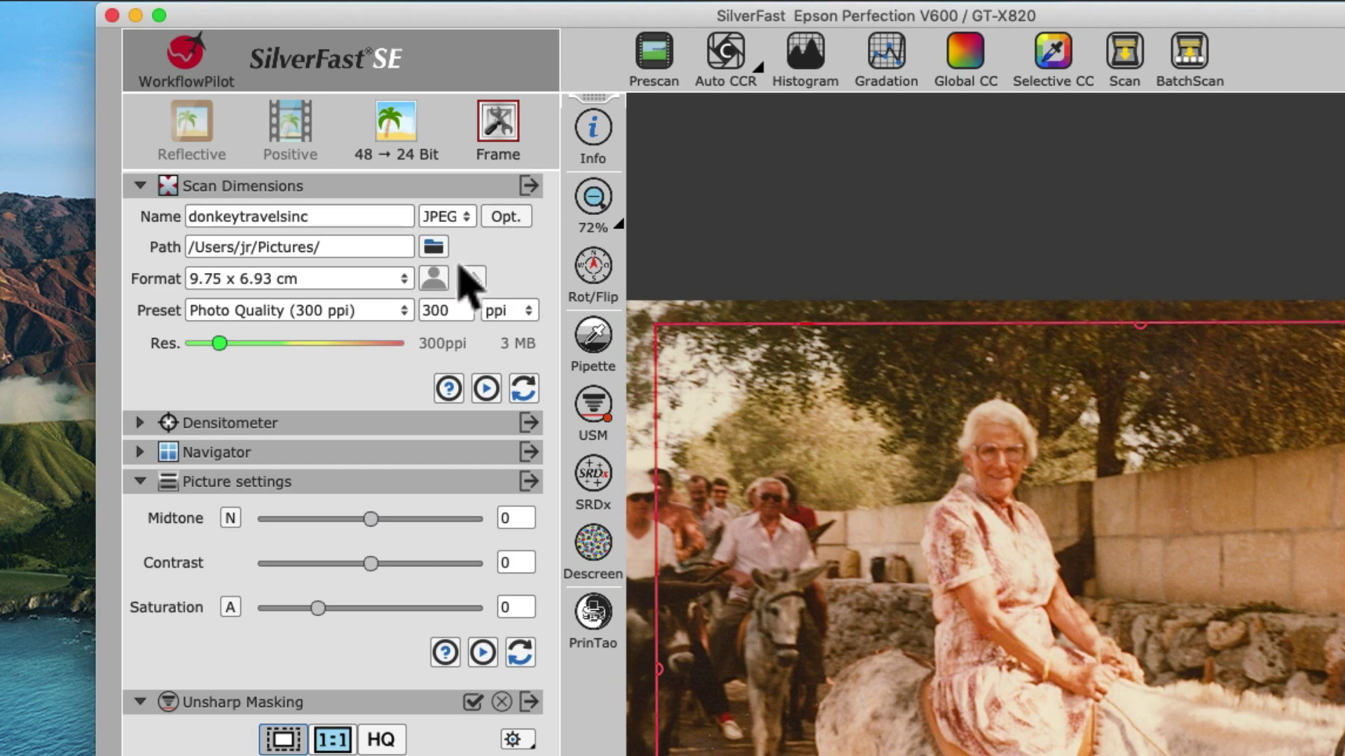
- Set the save path to the SilverFast 9 tutorial folder in Pictures
left_click(434, 247)
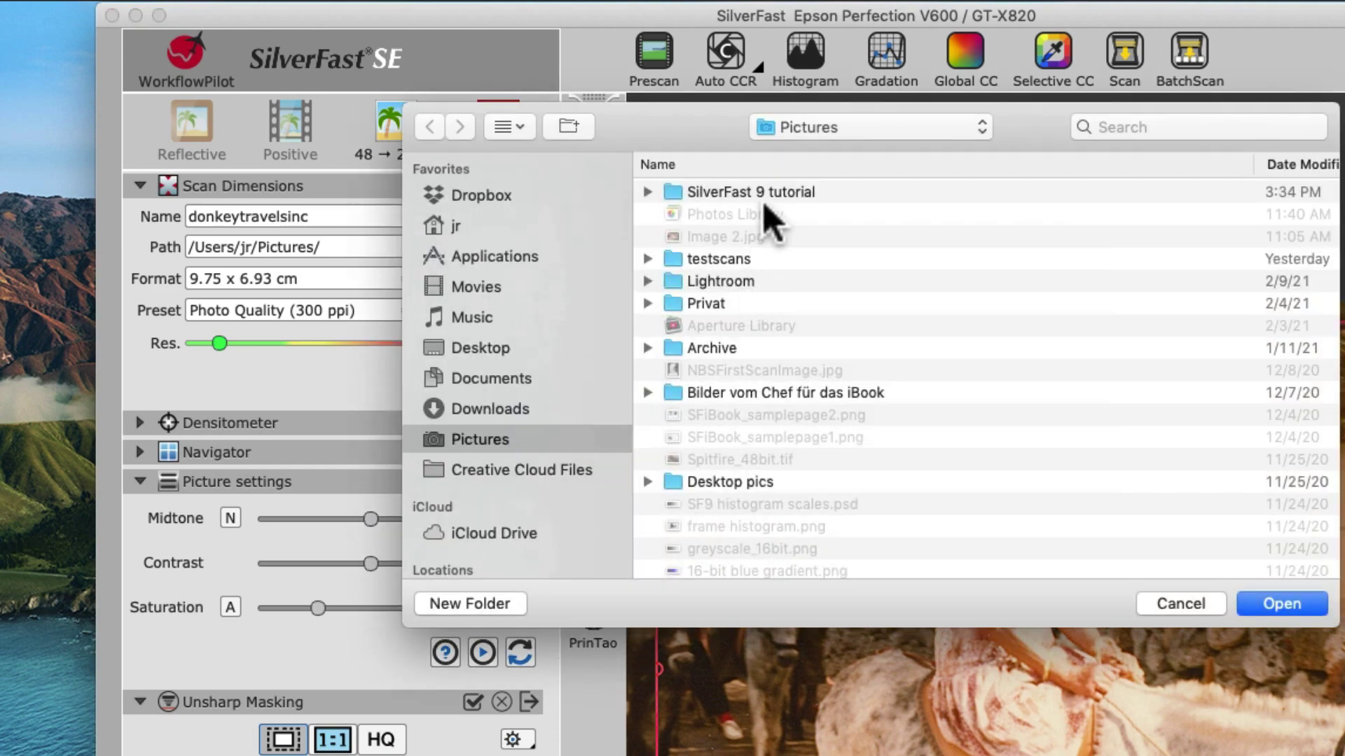
double_click(761, 199)
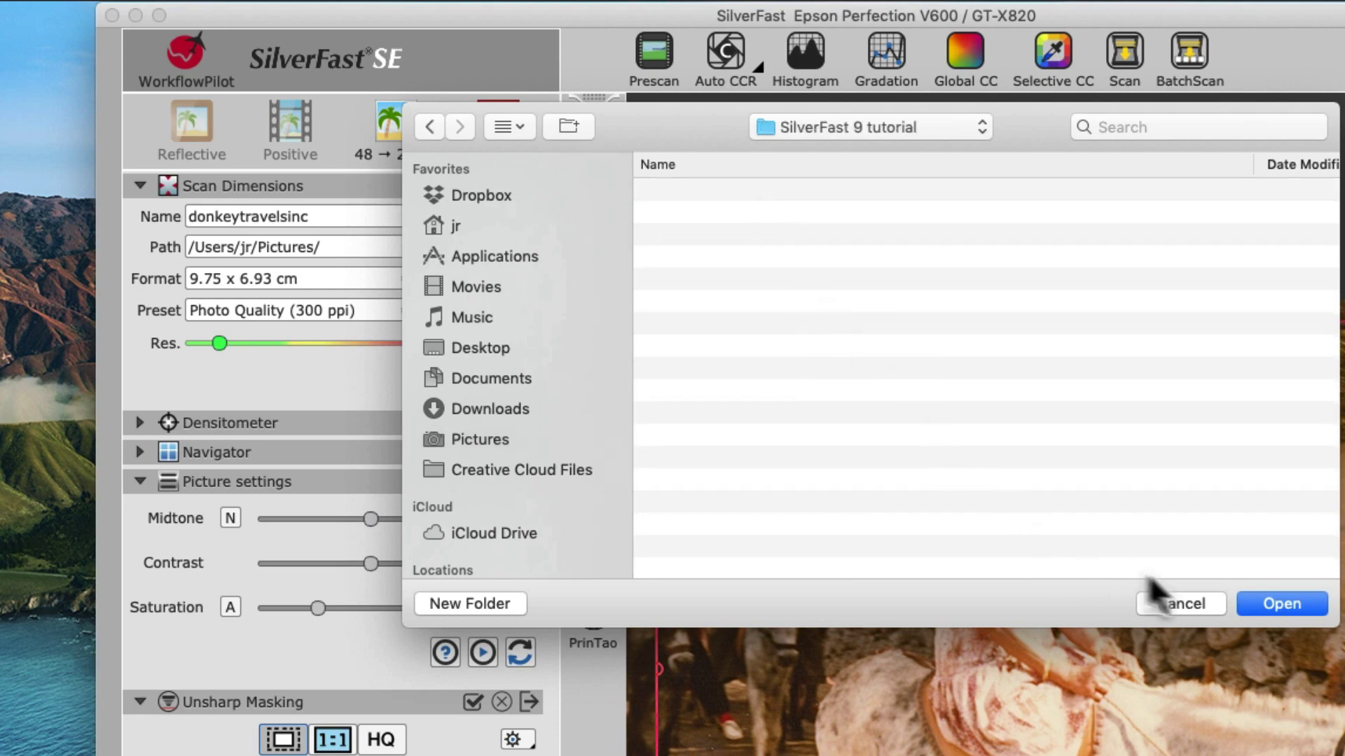
left_click(1253, 602)
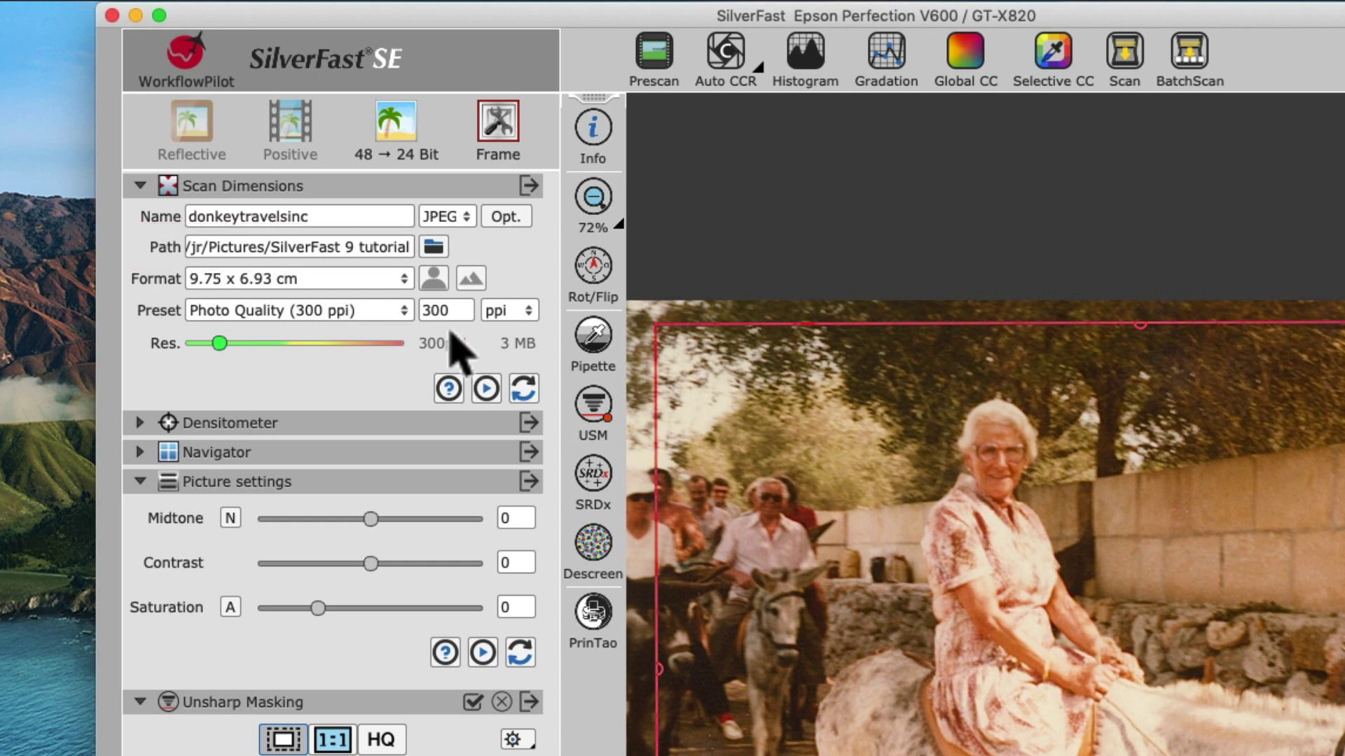
- Set the output format to 5.0" x 7.0" in landscape orientation
left_click(403, 280)
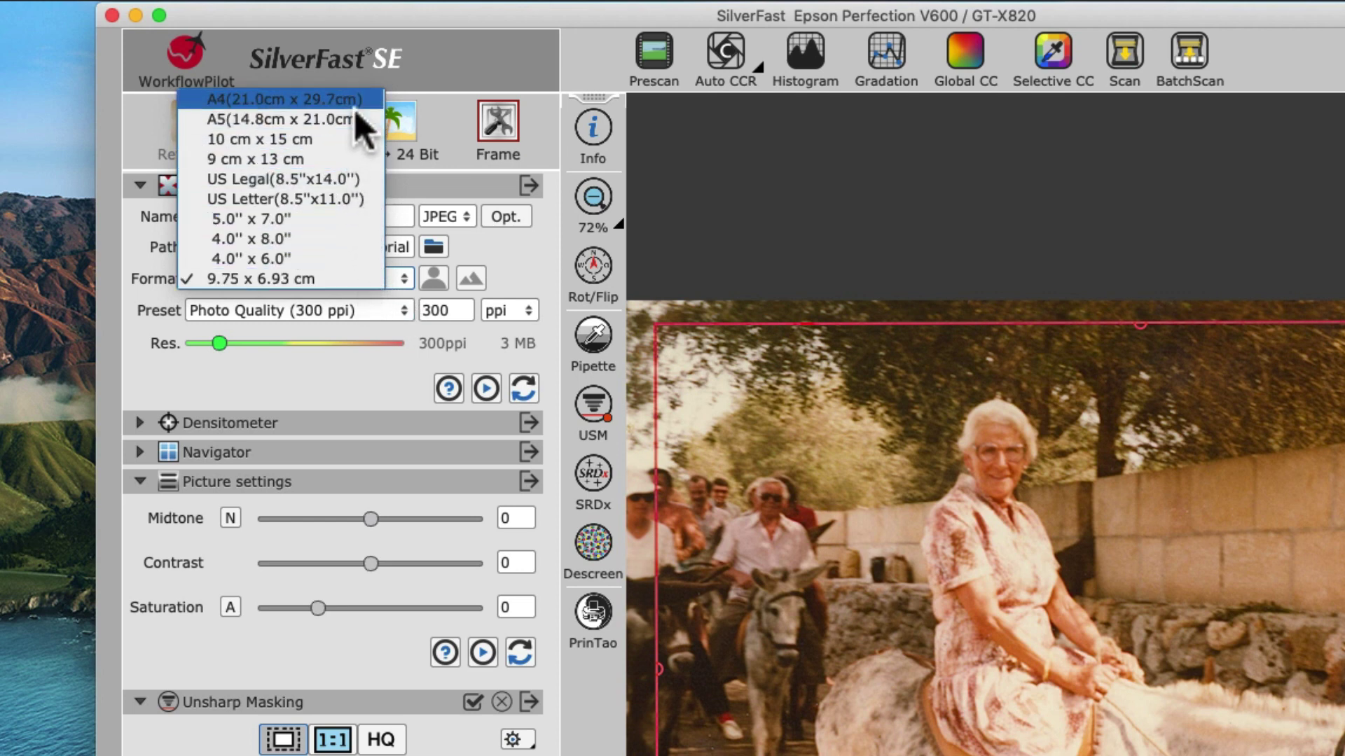
left_click(352, 219)
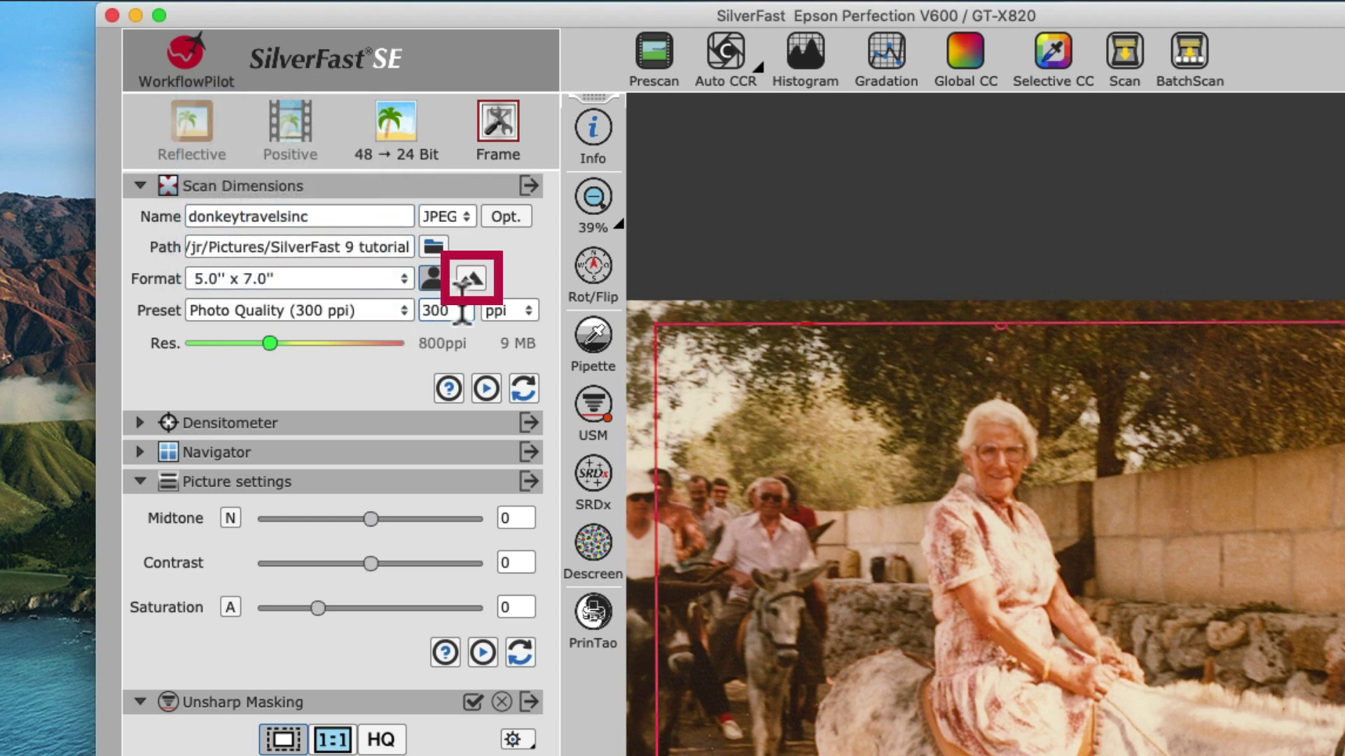
left_click(471, 279)
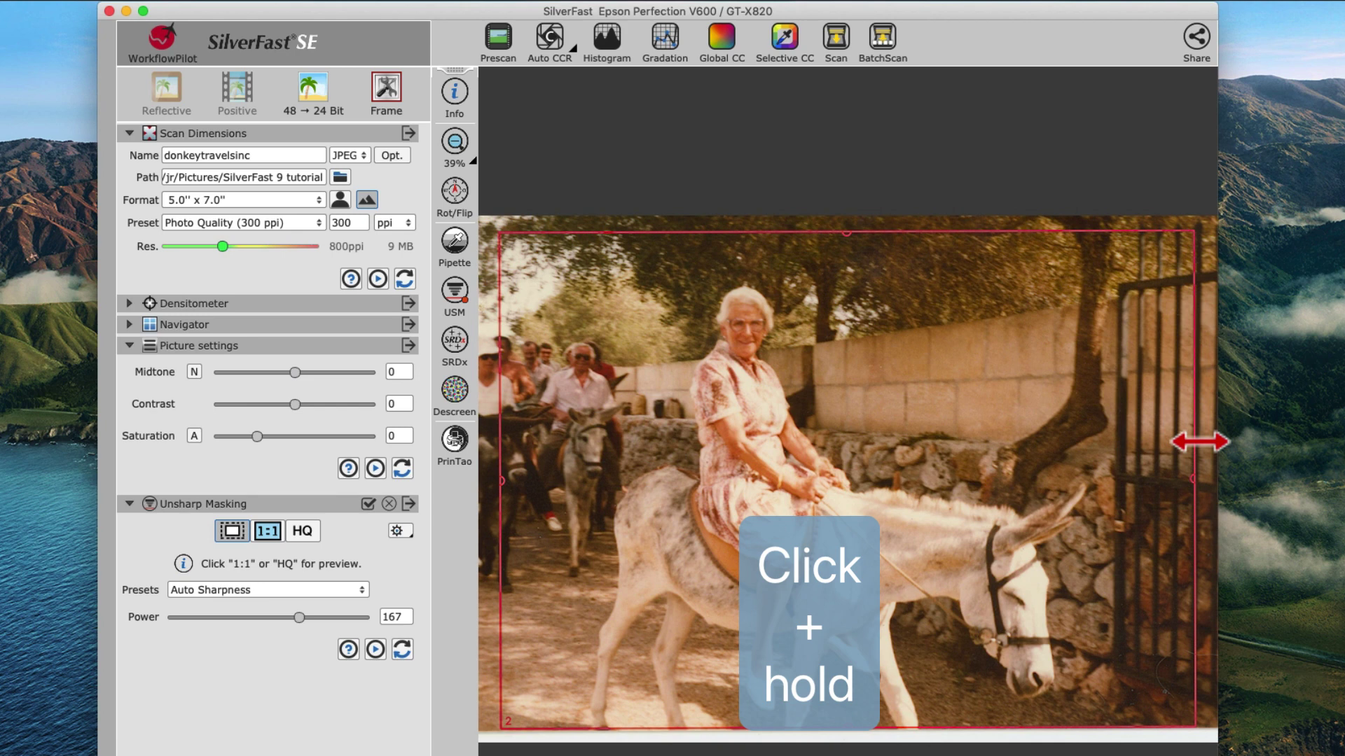
left_click_drag(1199, 441, 856, 375)
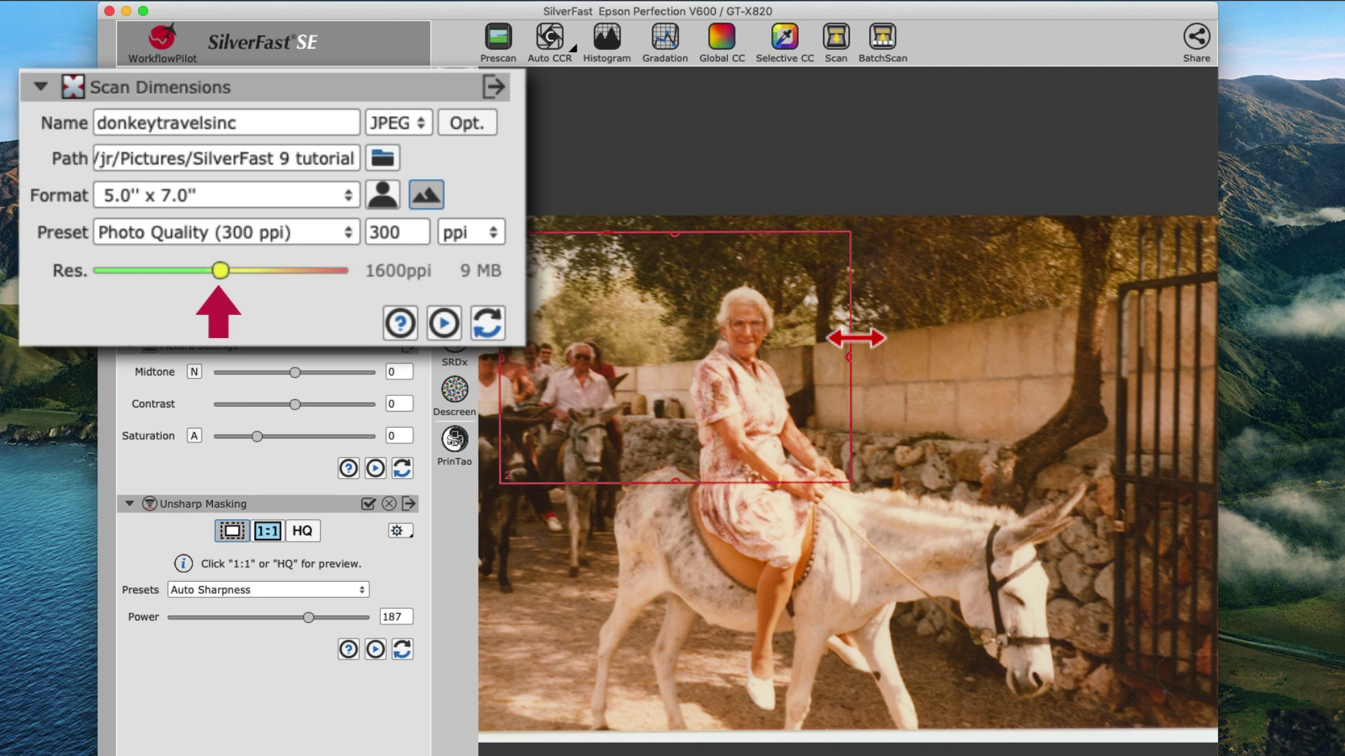
left_click_drag(856, 338, 1191, 465)
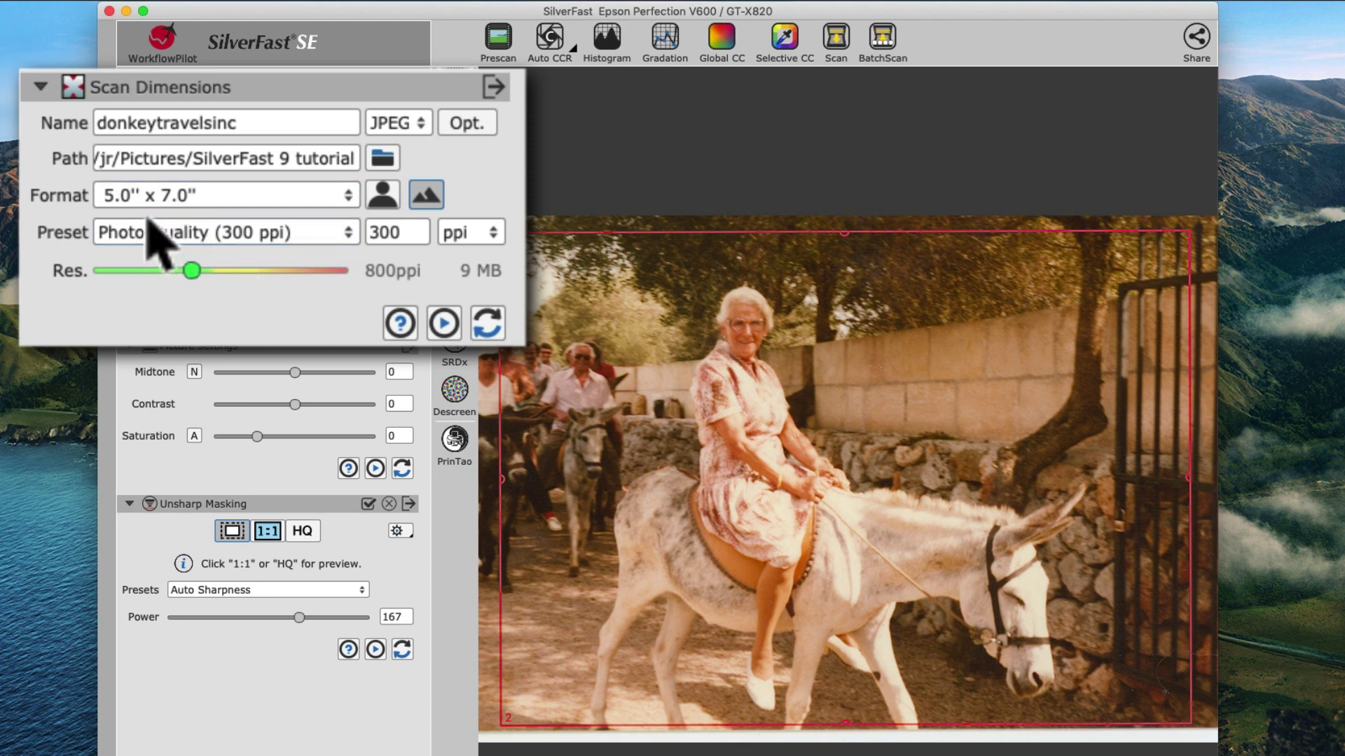
left_click(348, 243)
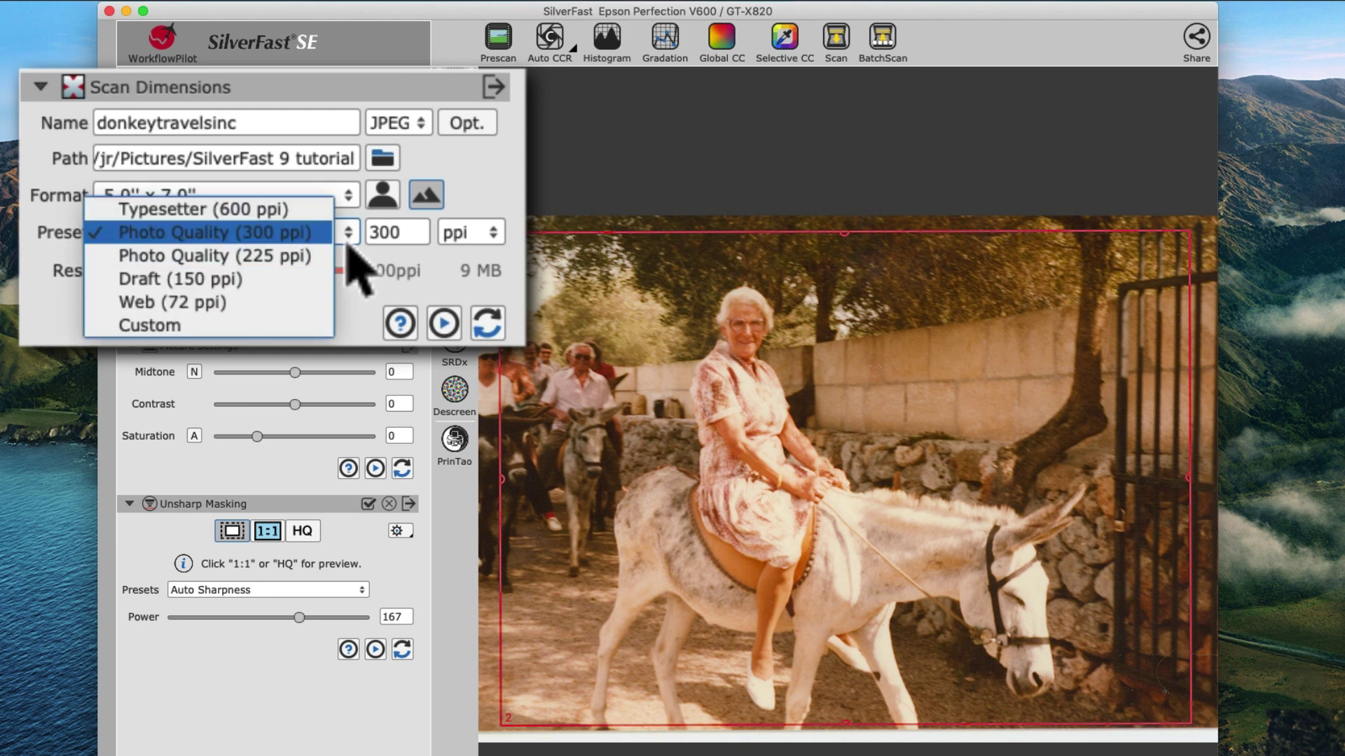
left_click(324, 284)
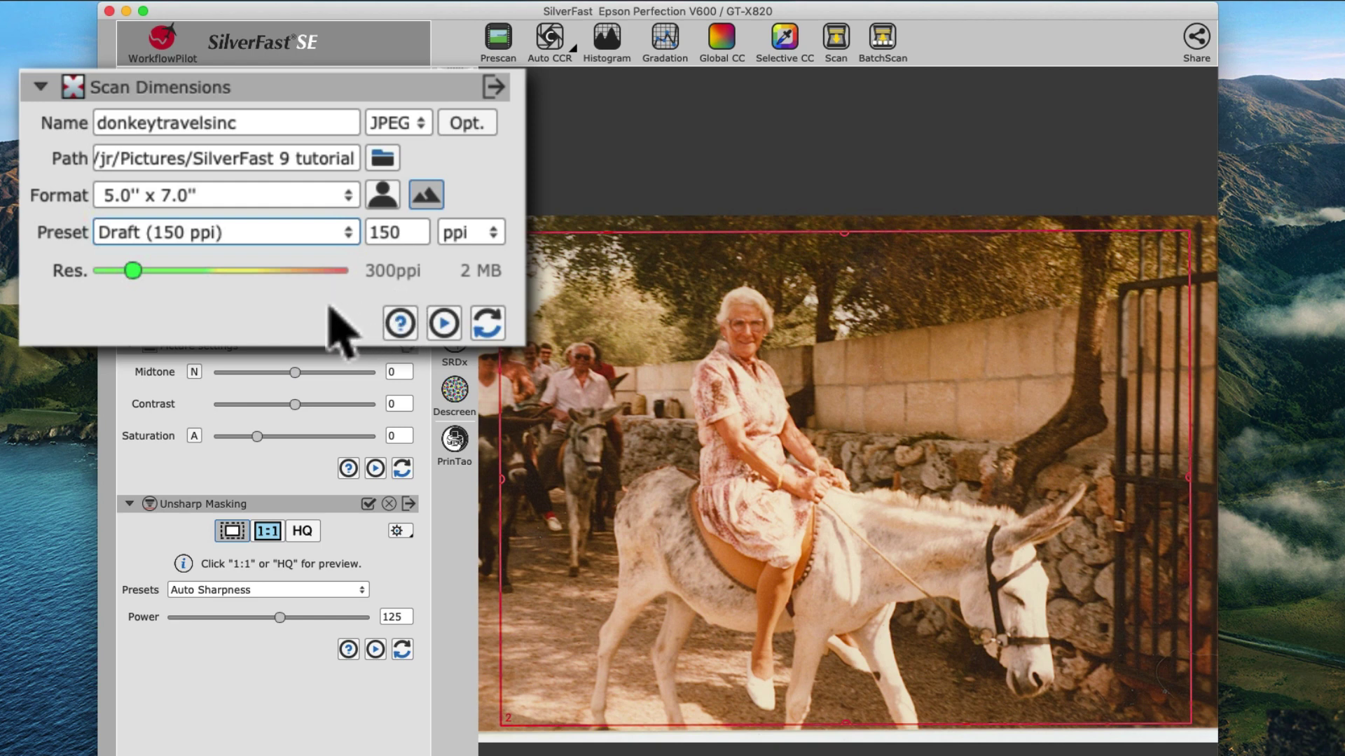
left_click(344, 240)
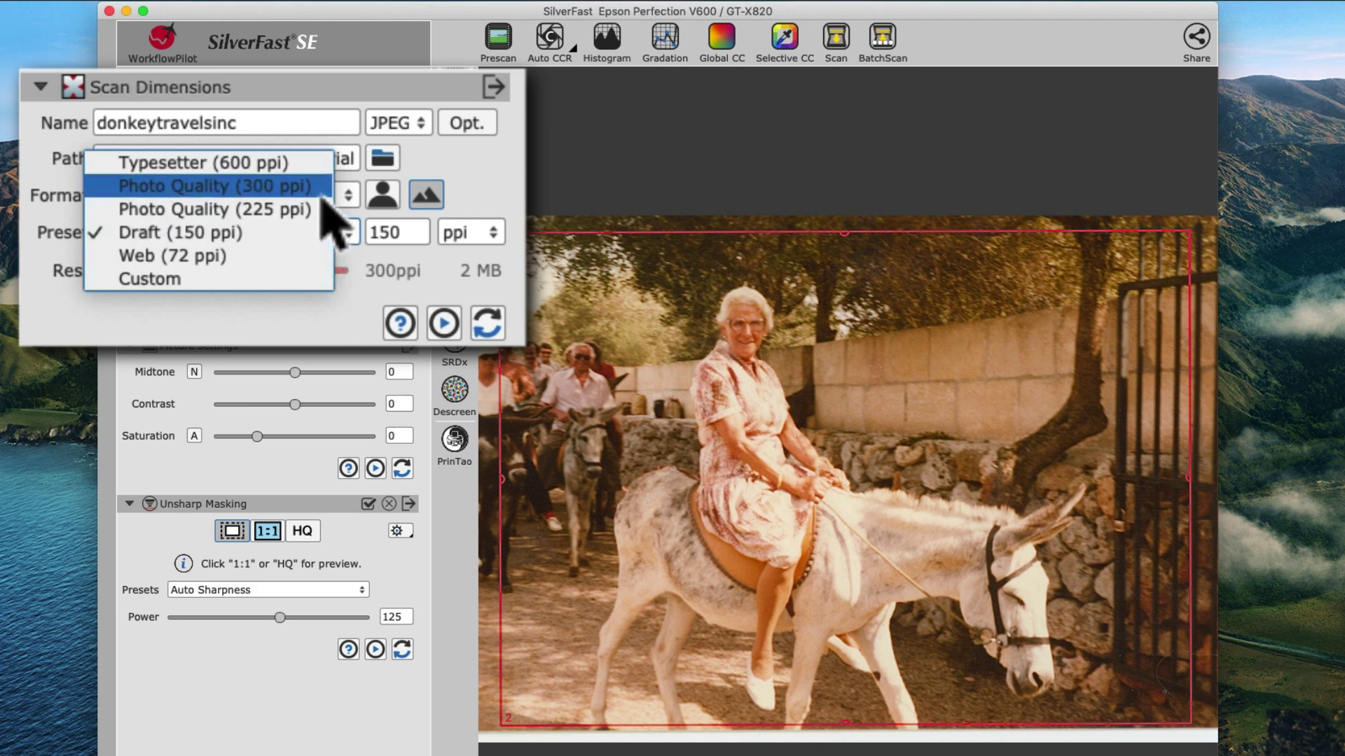
left_click(316, 164)
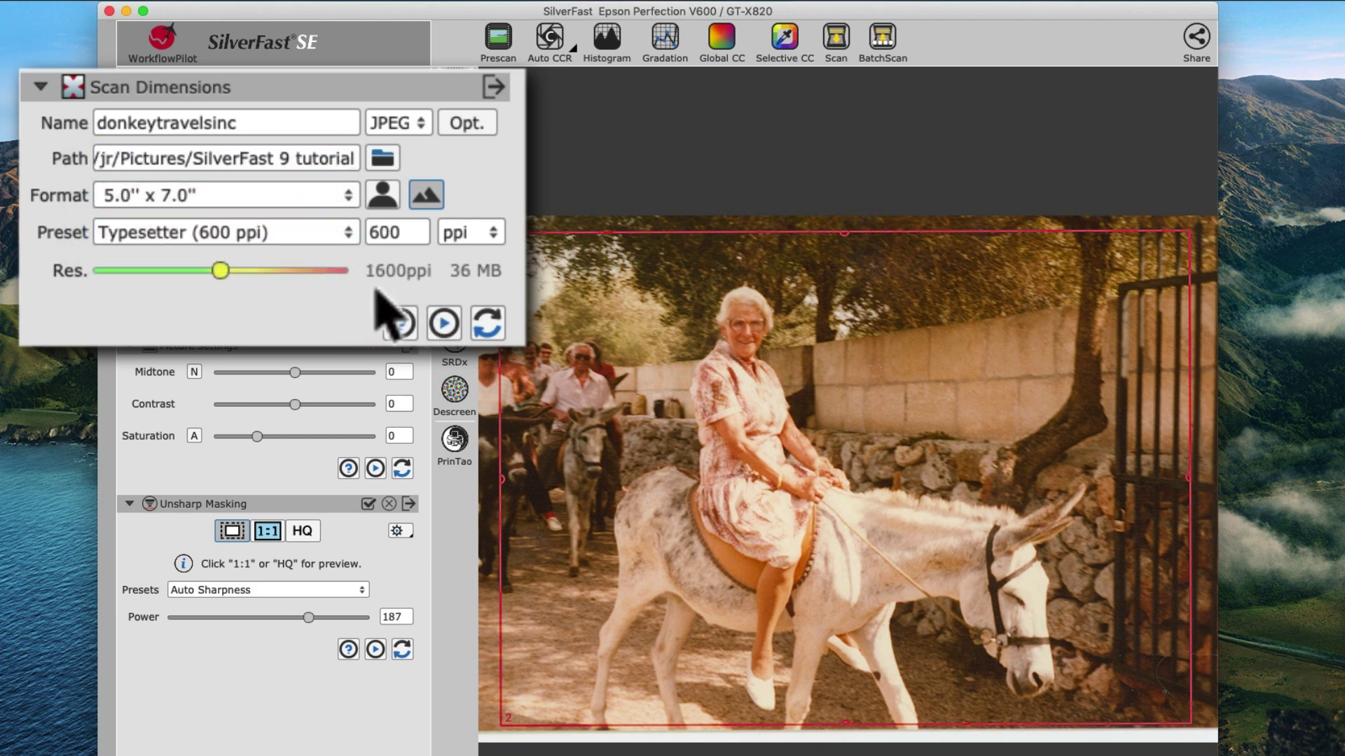
left_click(337, 240)
left_click(319, 256)
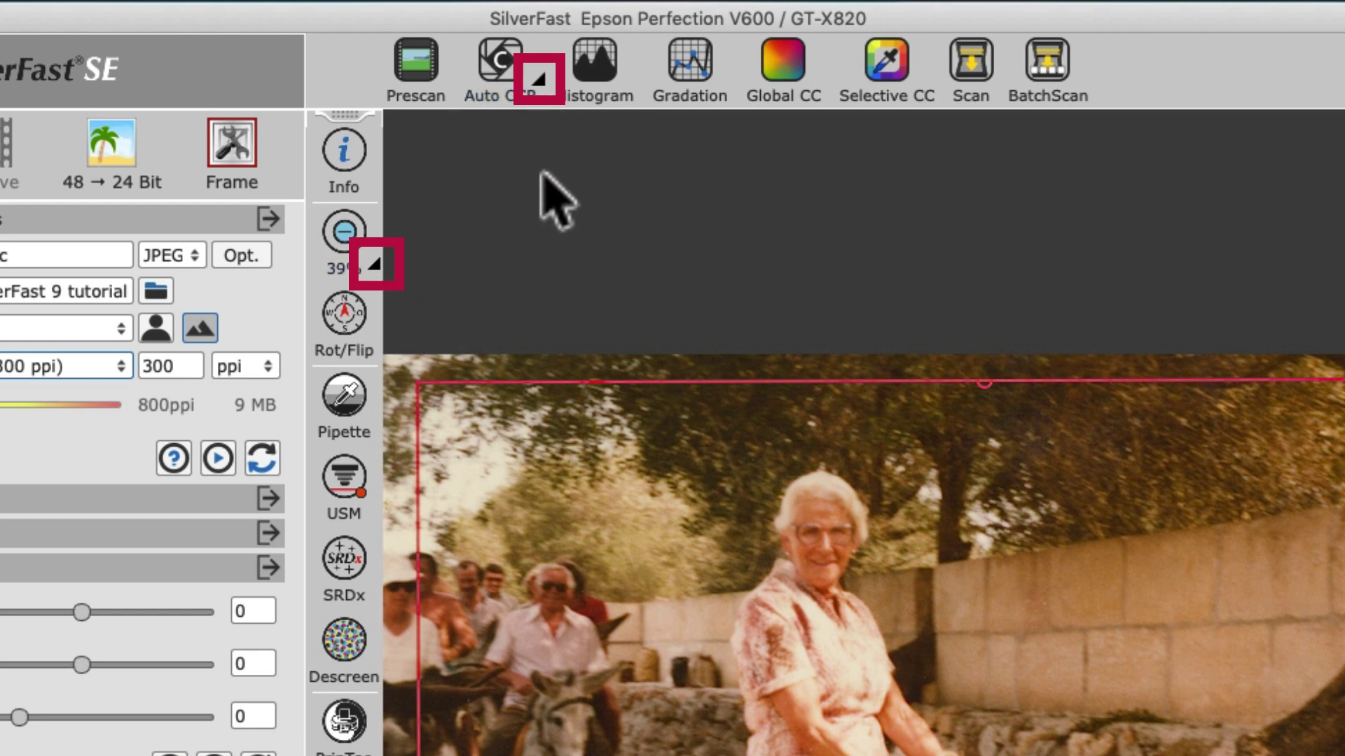
- Open the Auto CCR button's preset menu
left_click(507, 81)
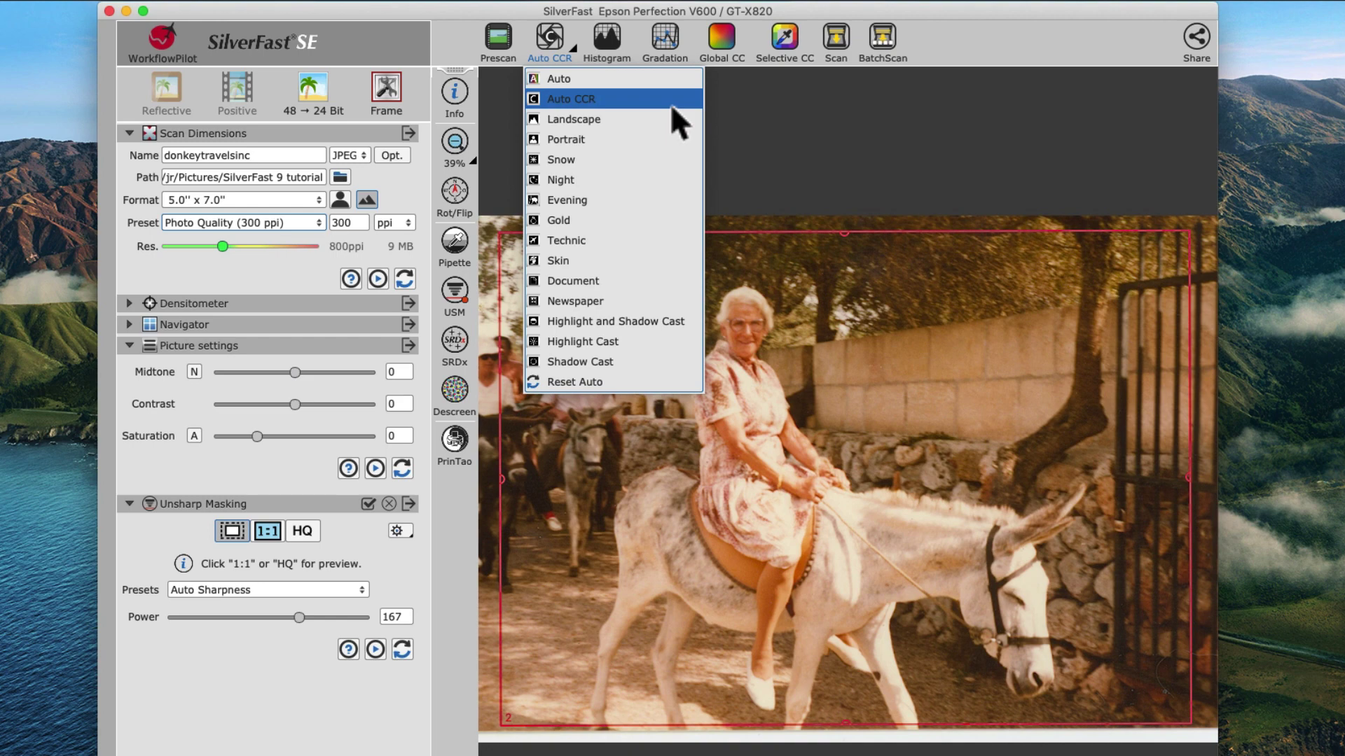
- Apply Auto CCR from the Auto preset menu, bringing midtone to 1
left_click(700, 171)
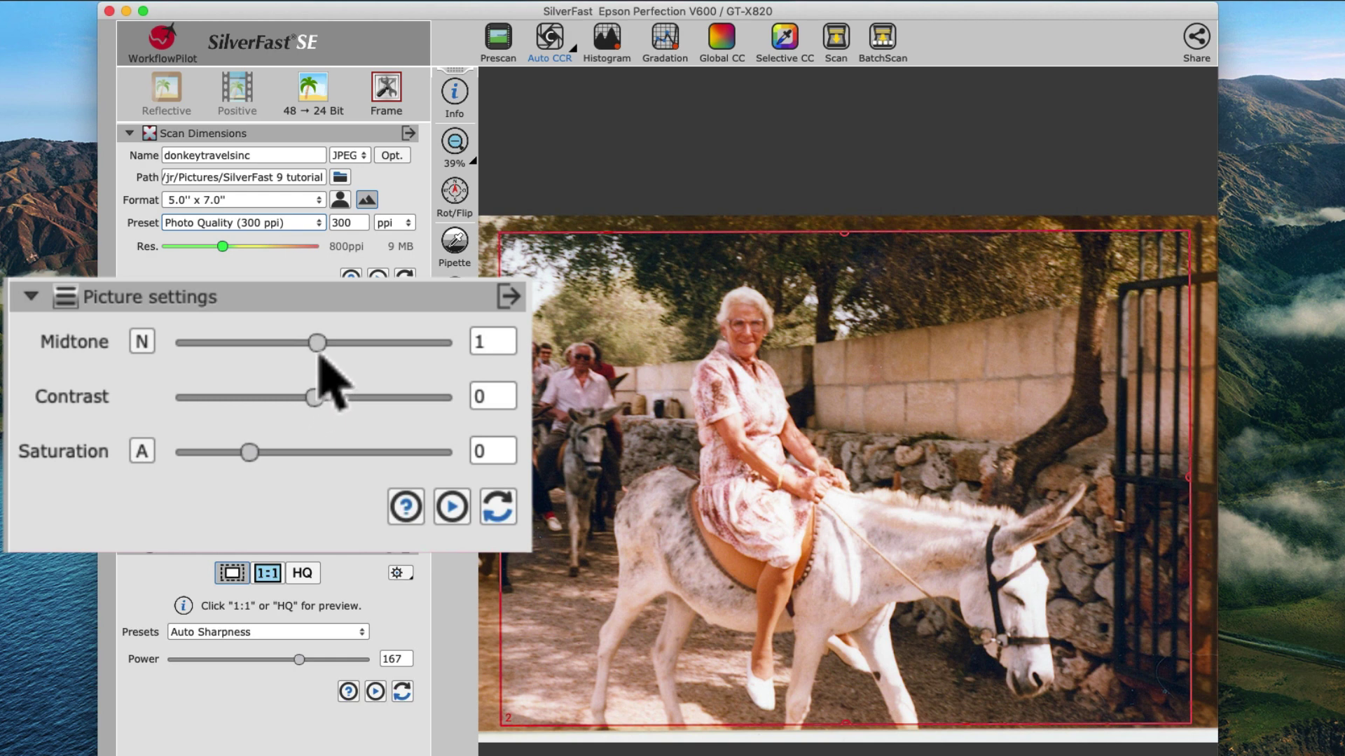
- Adjust the picture settings to midtone -7, contrast -5 and saturation 4
left_click_drag(320, 355, 284, 353)
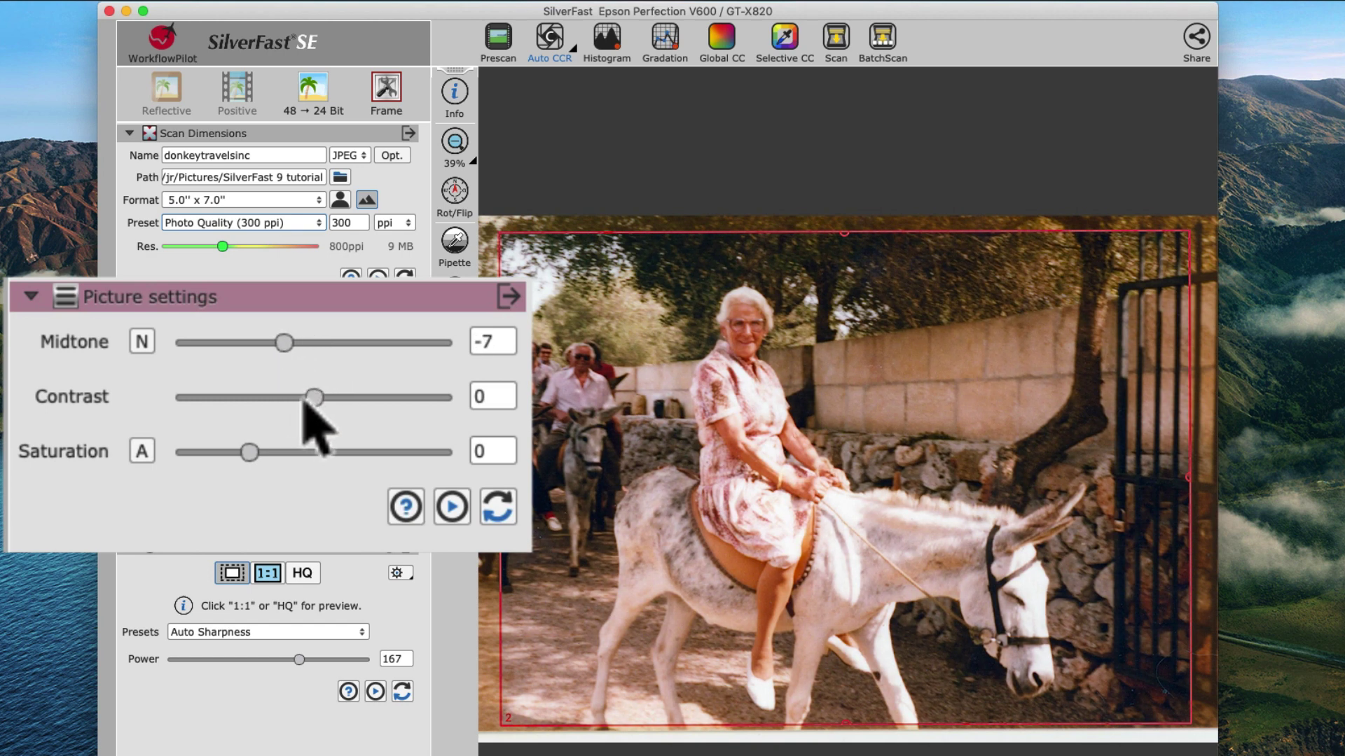
left_click_drag(316, 401, 299, 402)
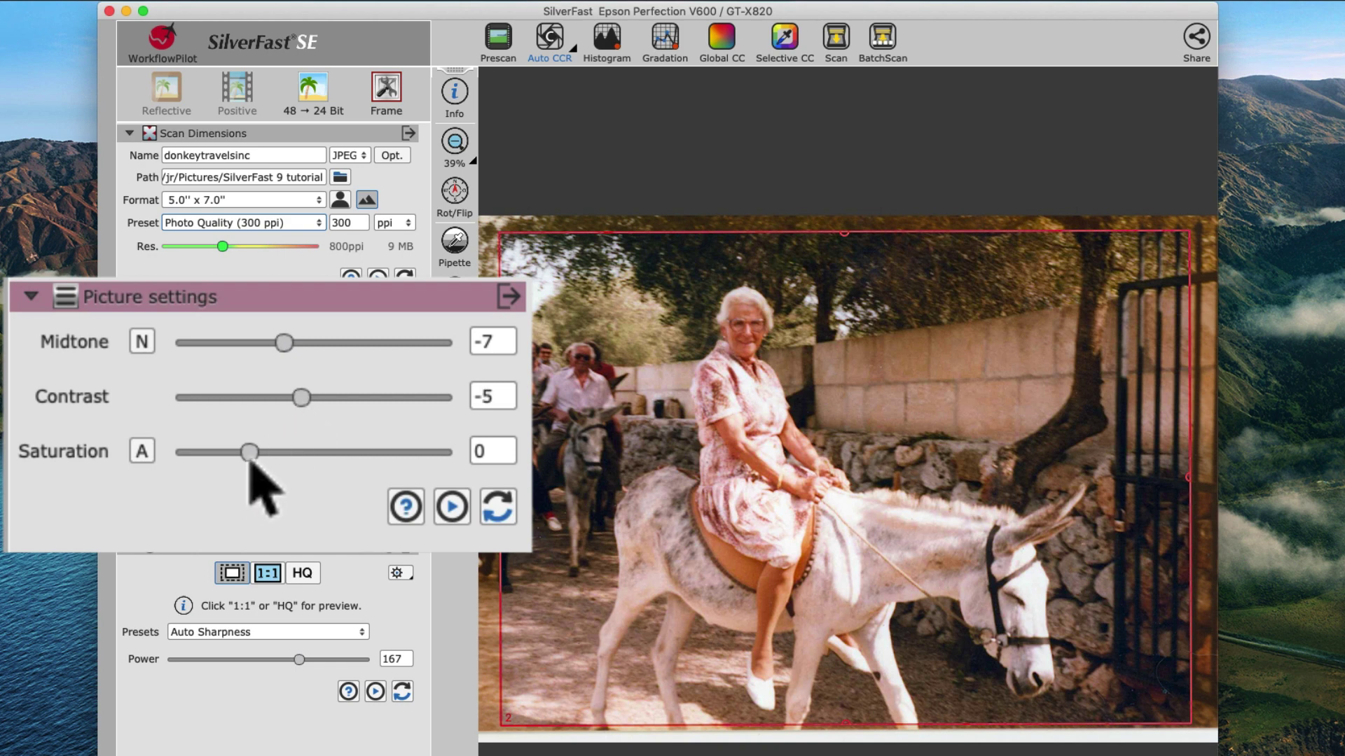
left_click_drag(248, 455, 254, 457)
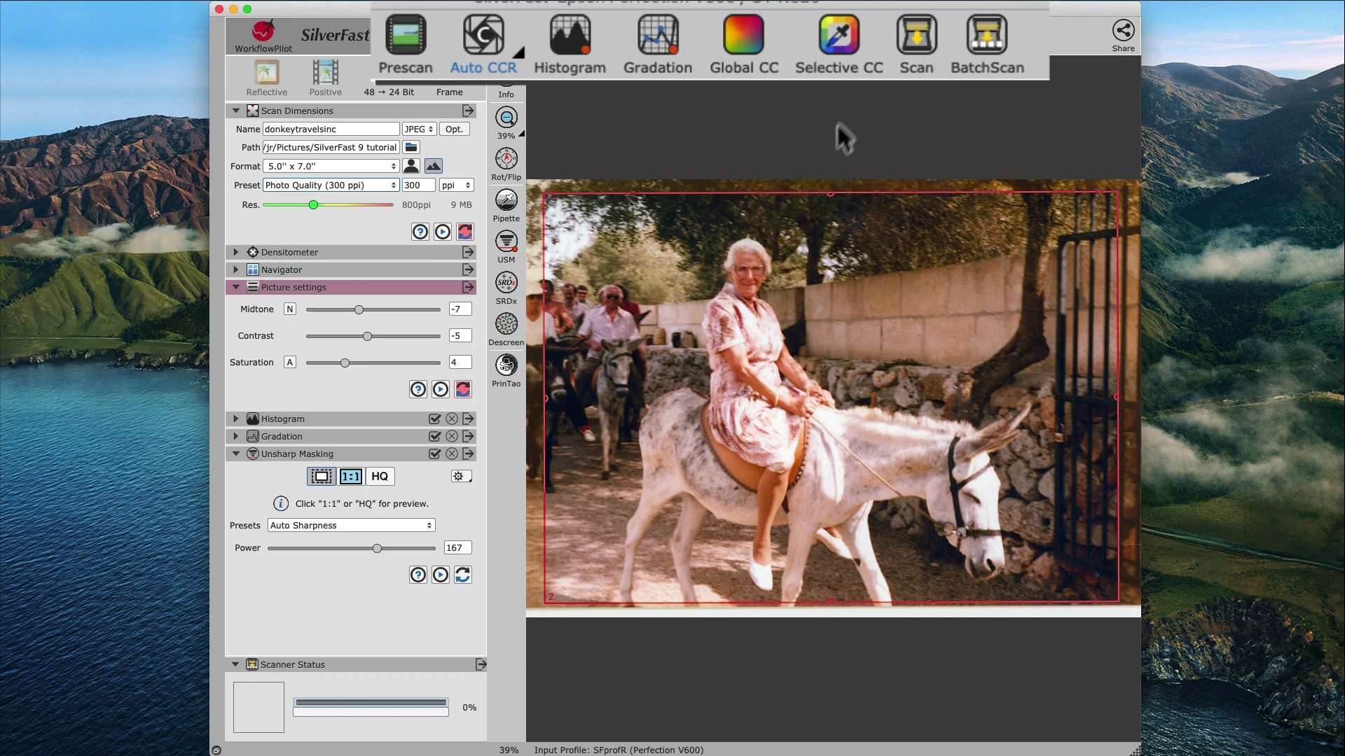
- Run the final scan, saving donkeytravelsinc as a 300 DPI JPEG
left_click(922, 56)
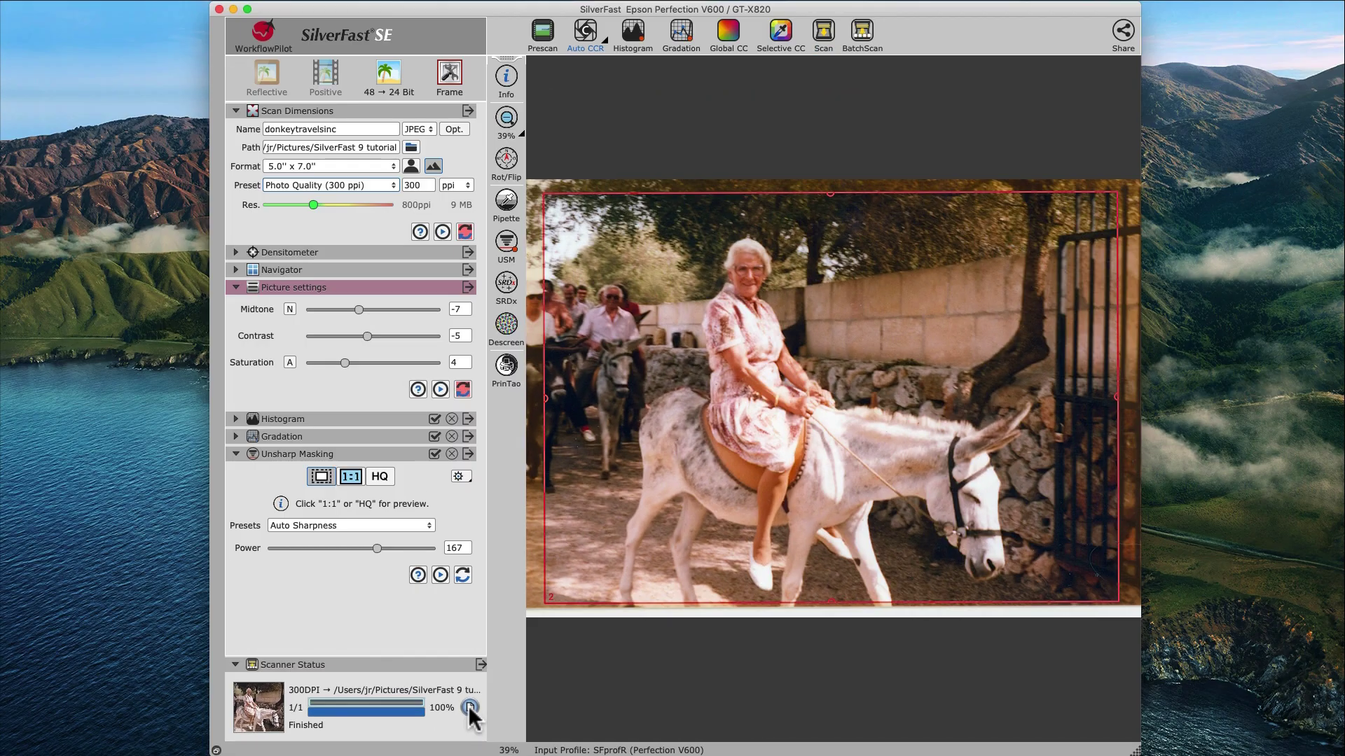
- Open donkeytravelsinc.jpg in Preview from the Scanner Status window
left_click(476, 695)
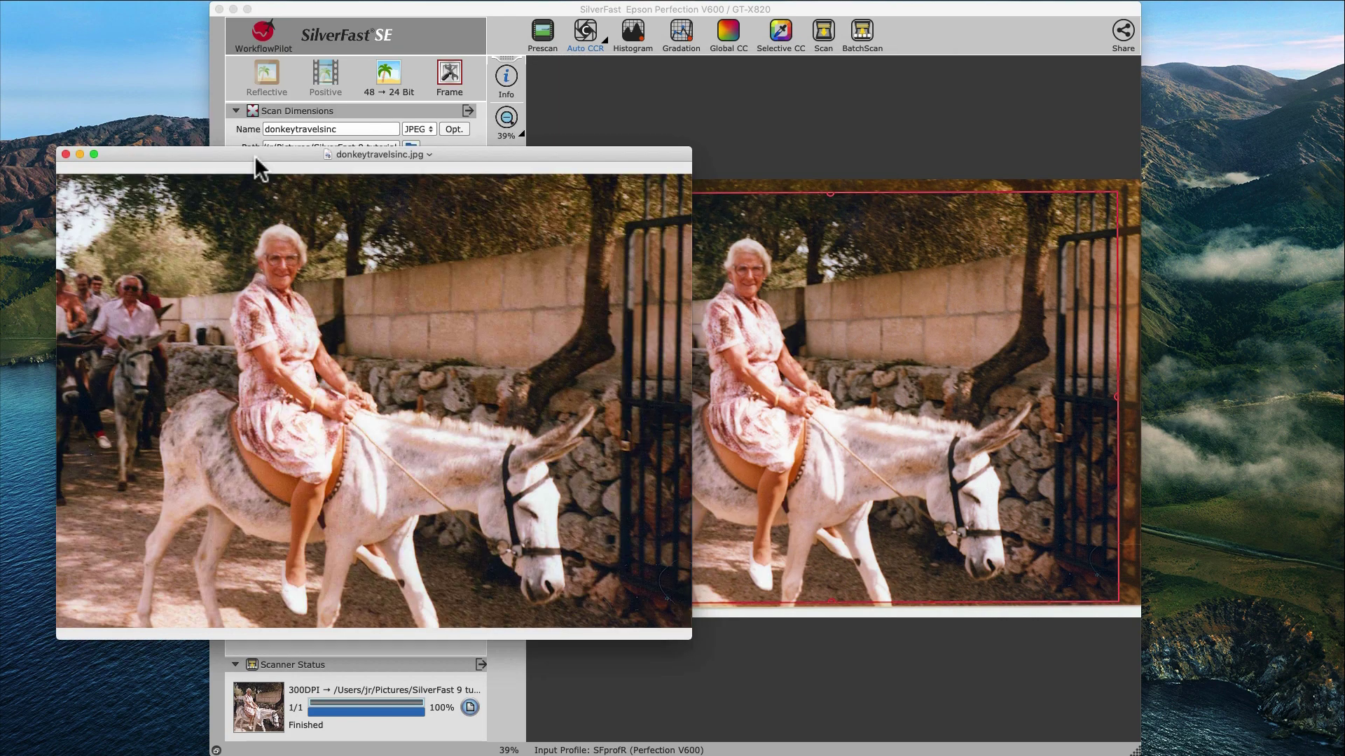